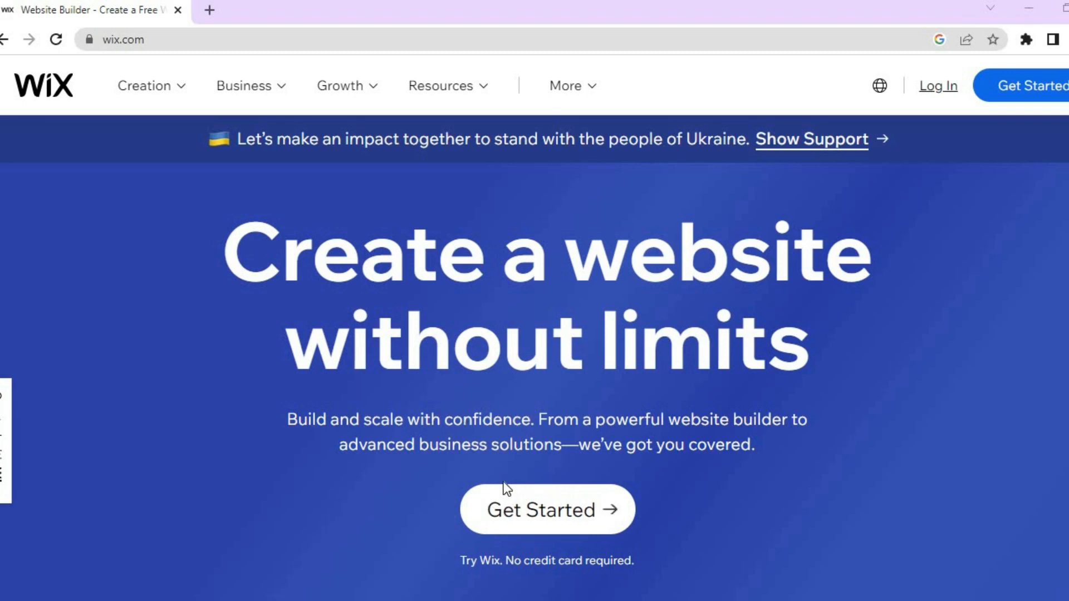
Step: Get started with Wix, switch to the browser window with the account's My Sites page, and start creating a new site
click(560, 515)
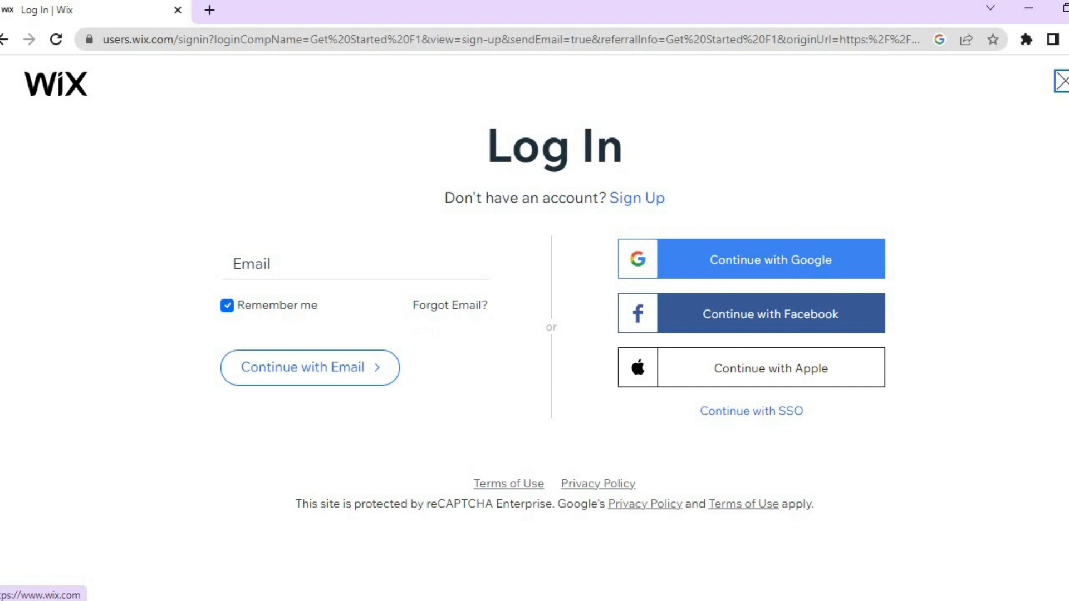
mouse_move(613, 569)
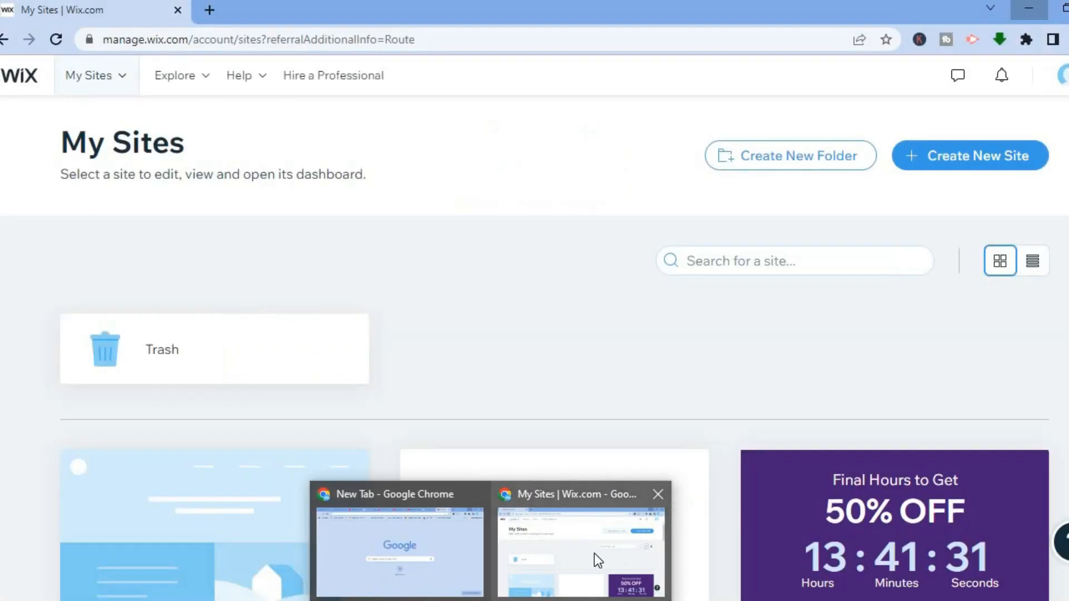
click(594, 559)
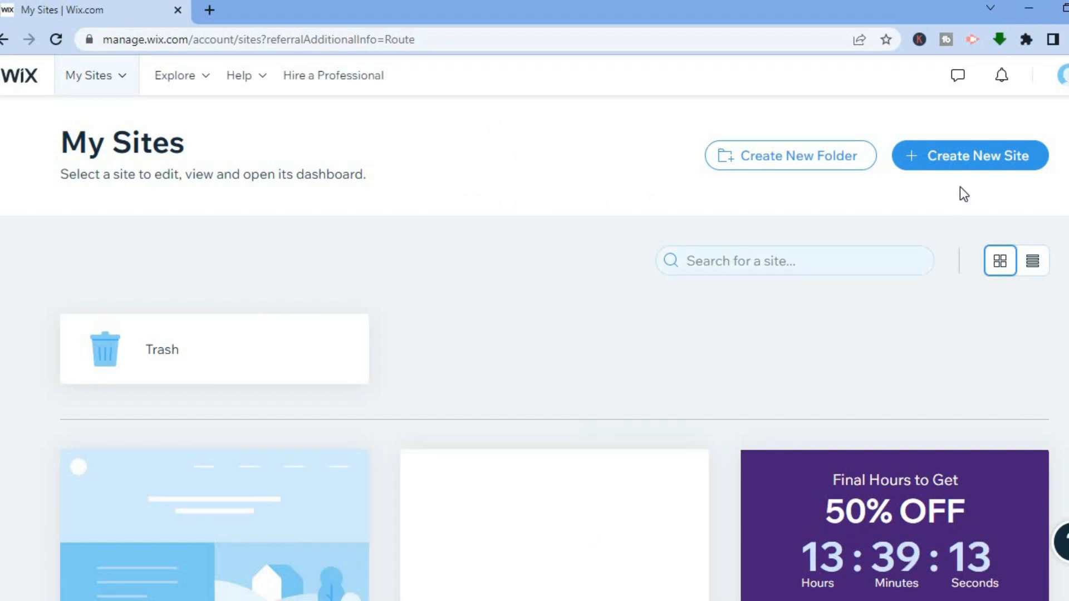
click(955, 167)
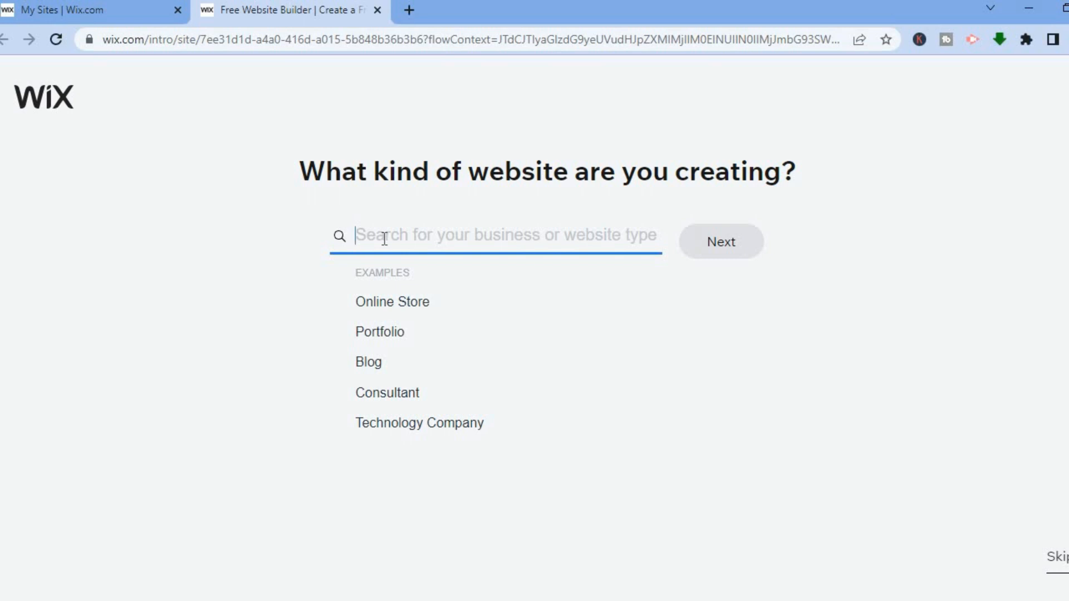
Step: Set the website type to Personal Trainer and continue to the site name question
text(per)
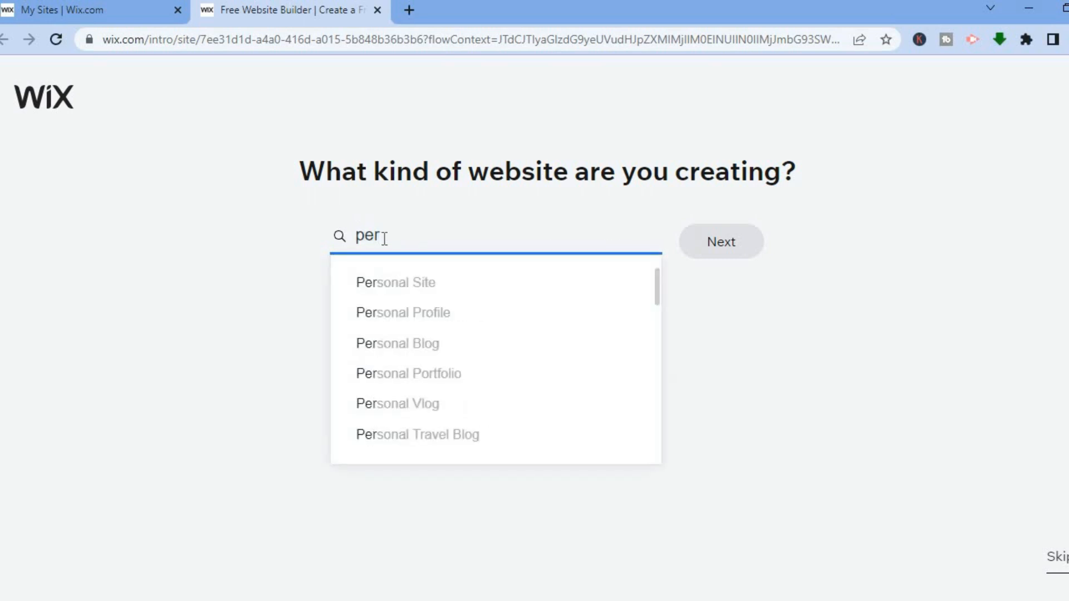
text(son)
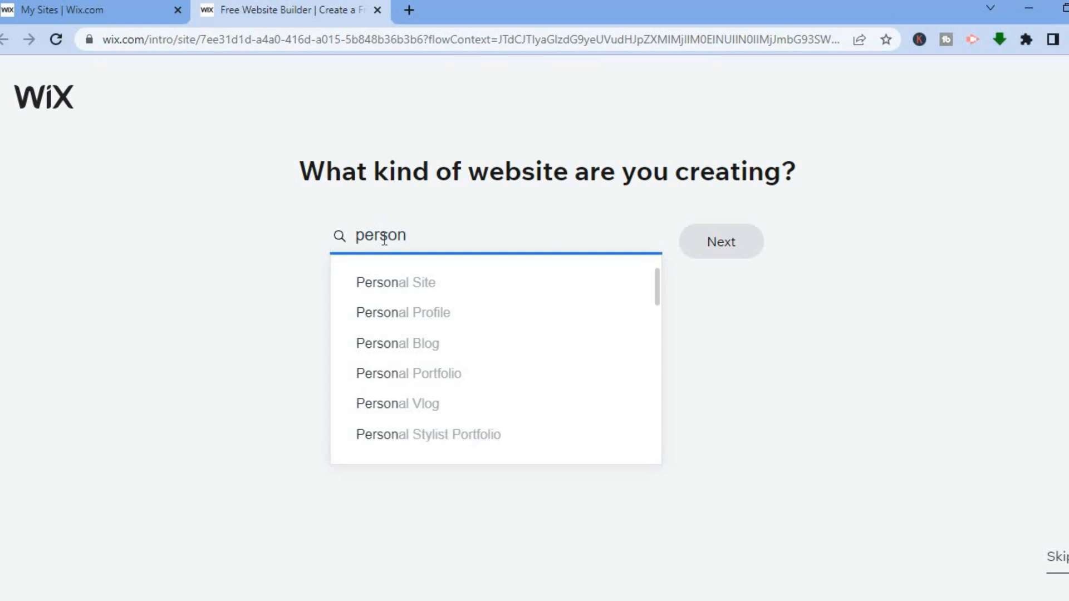
text(al tr)
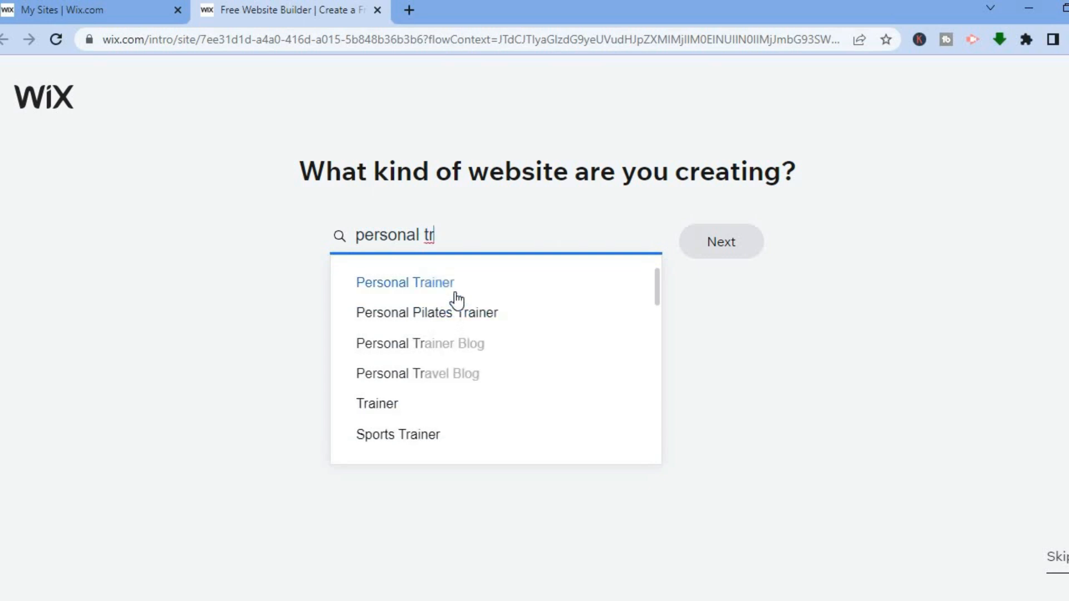
click(456, 294)
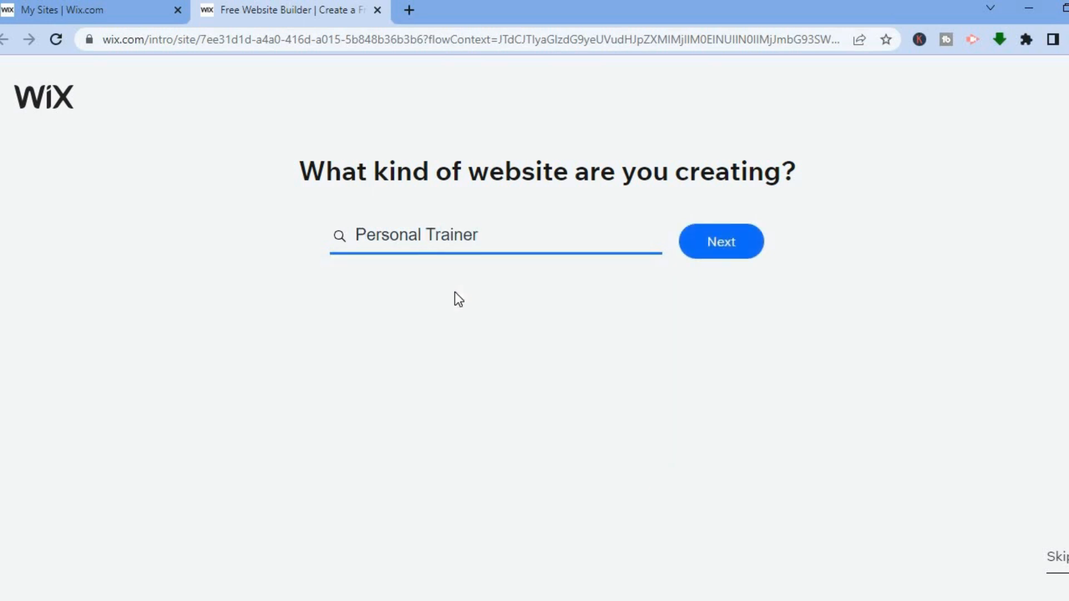
click(724, 241)
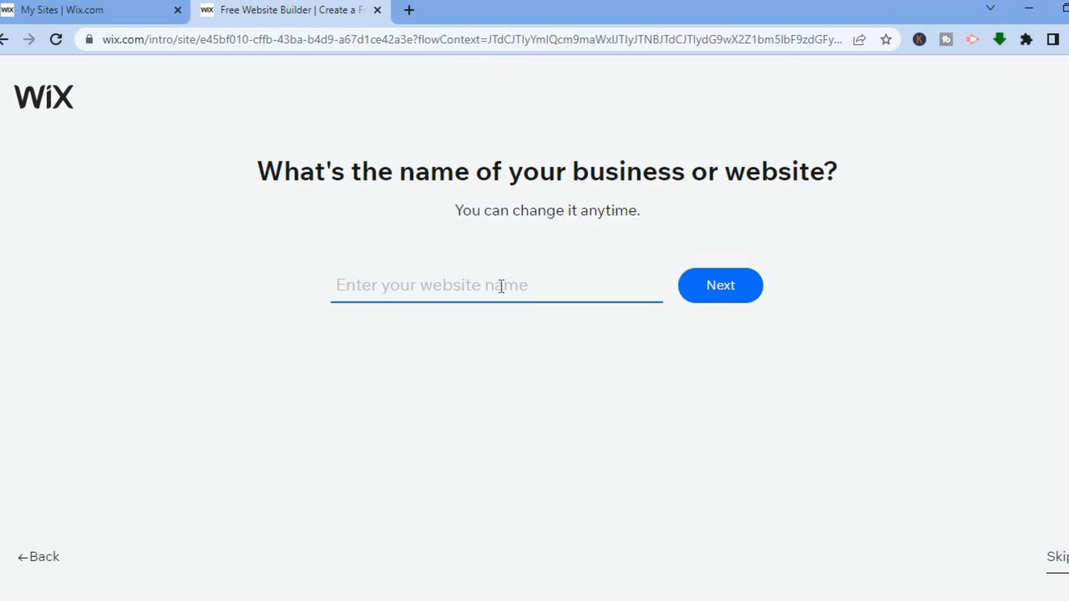
Step: Name the website "Simple and easy" and continue to the feature selection
text(Sim)
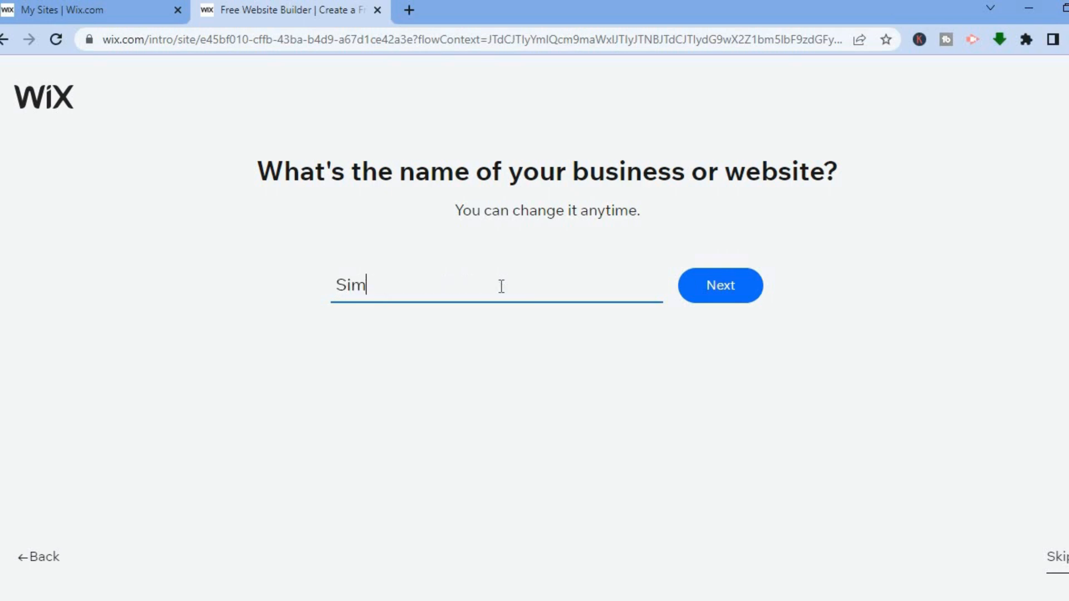
text(ple and easy)
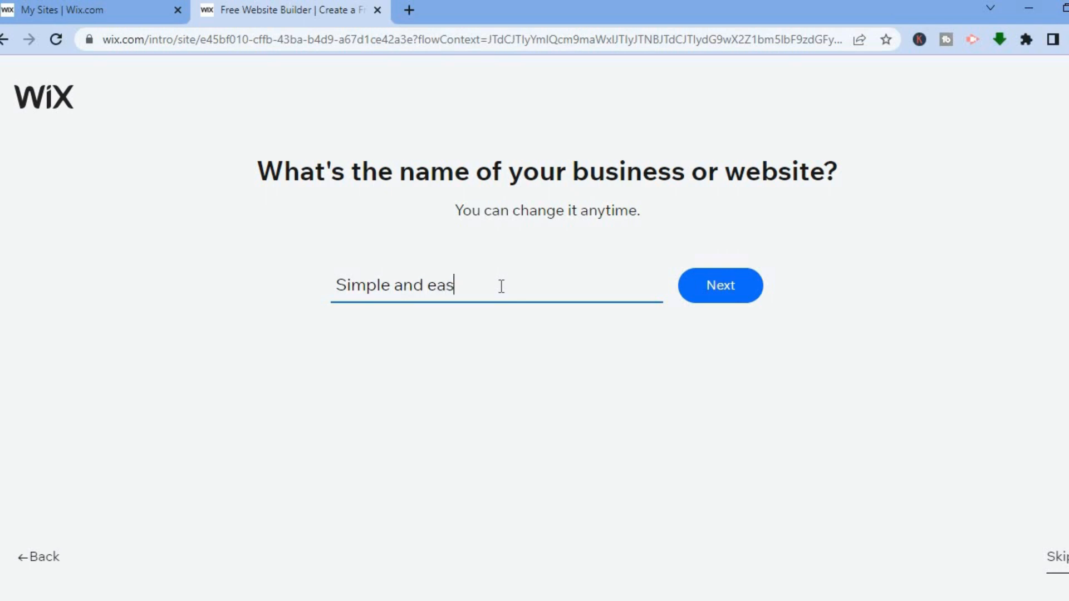
click(701, 305)
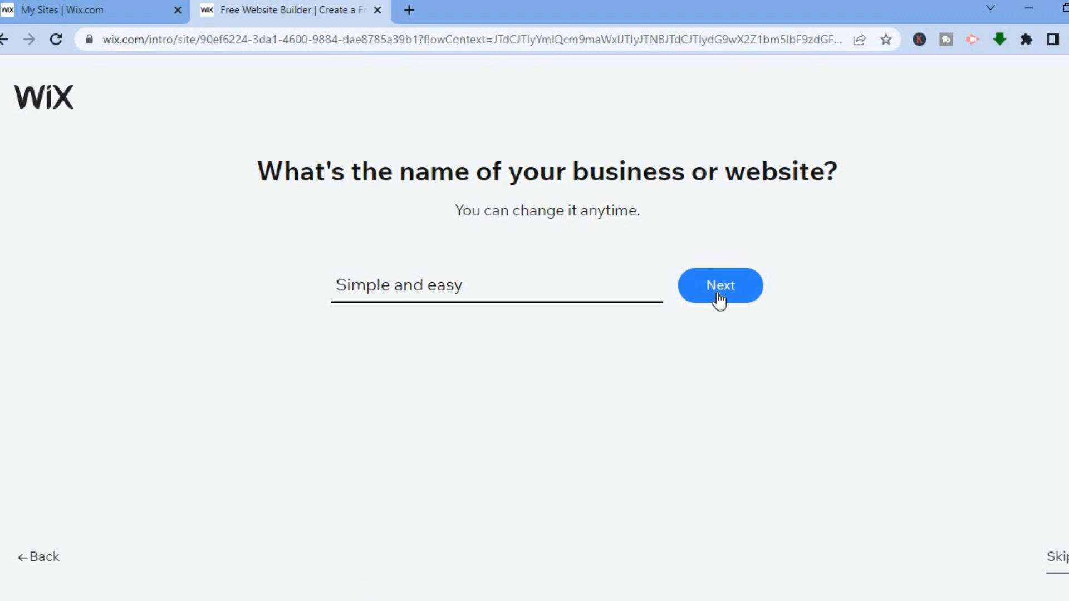
click(718, 299)
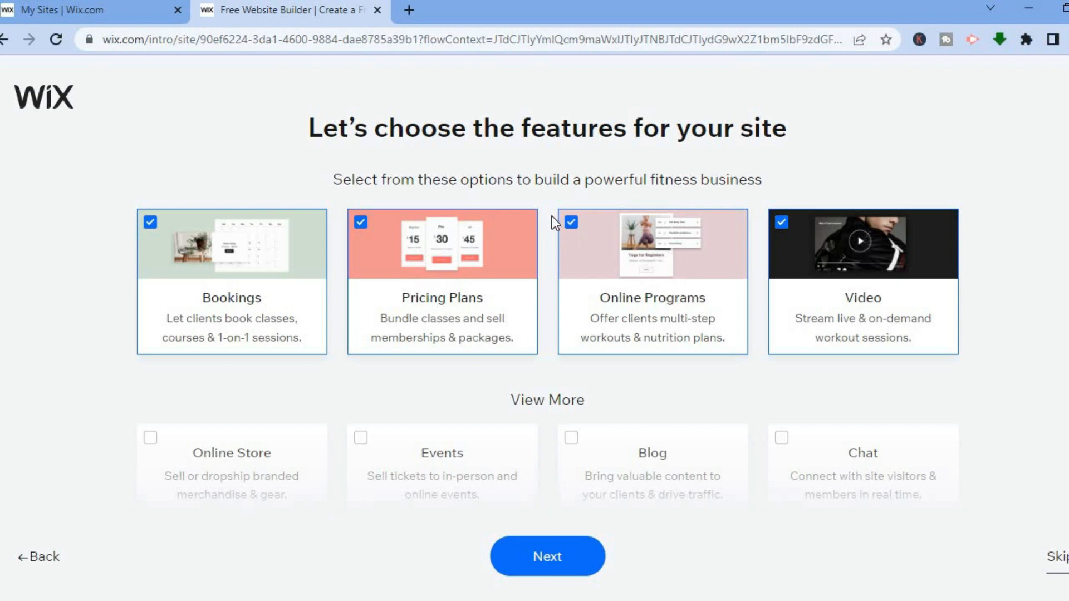
Step: Exclude Online Programs from the site features, keep Bookings, Pricing Plans and Video, and continue
click(571, 224)
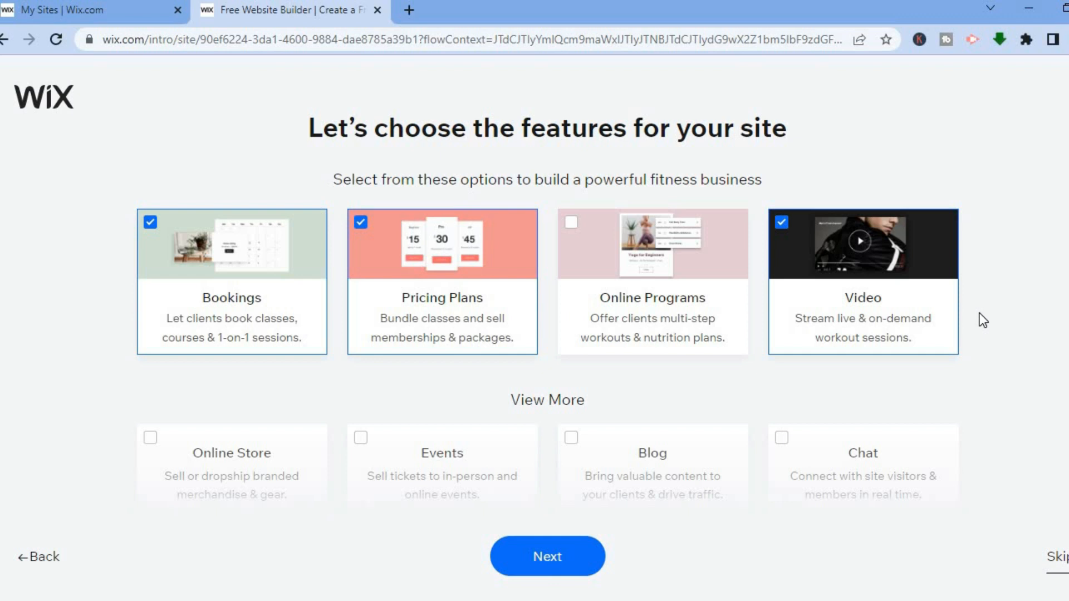
scroll(980, 313, down, 4)
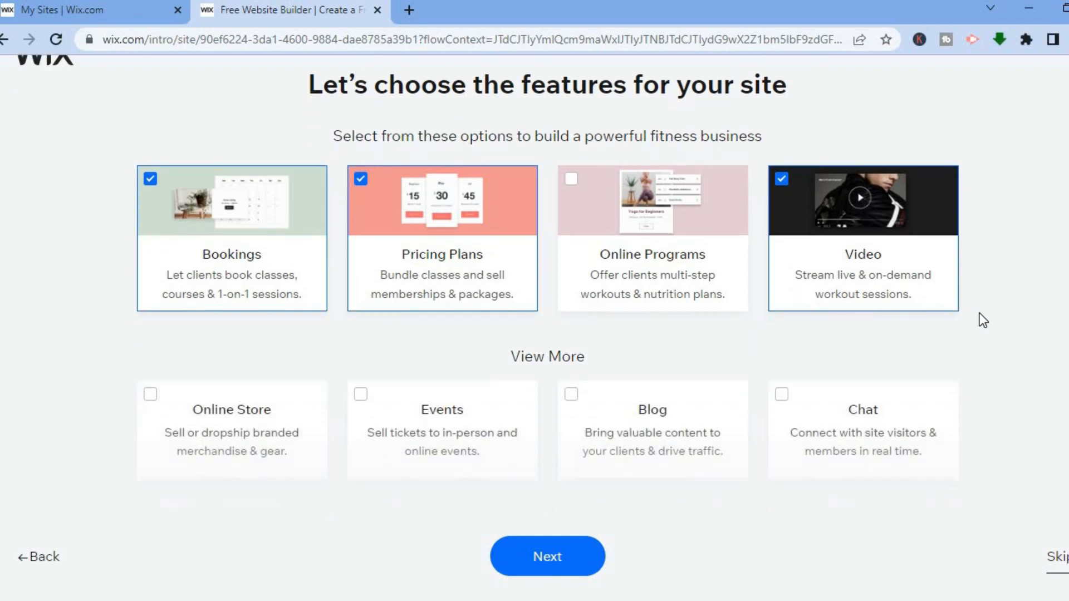
scroll(980, 313, down, 2)
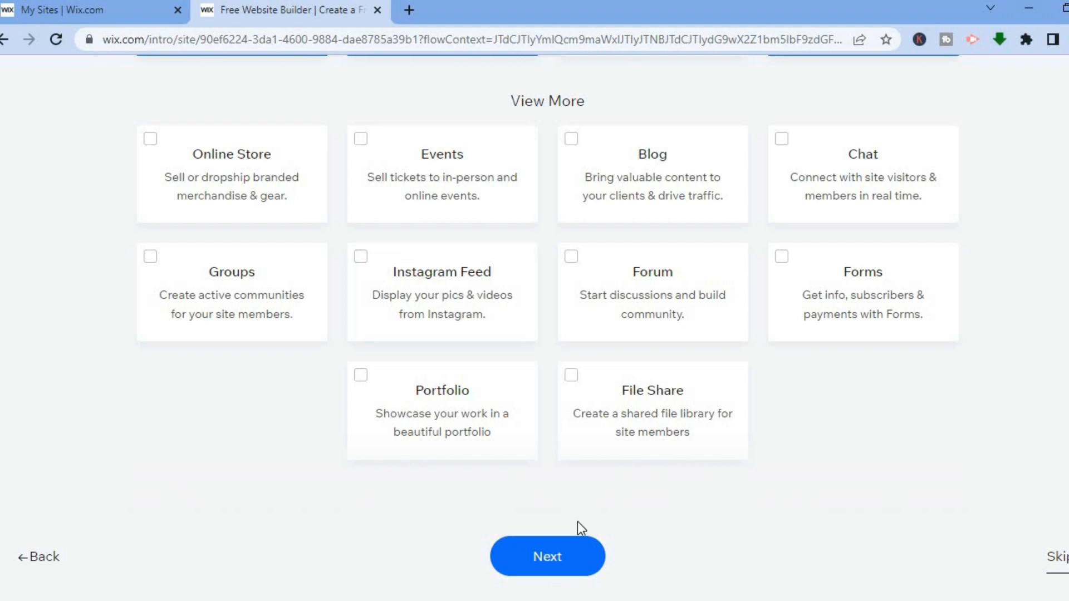
click(550, 555)
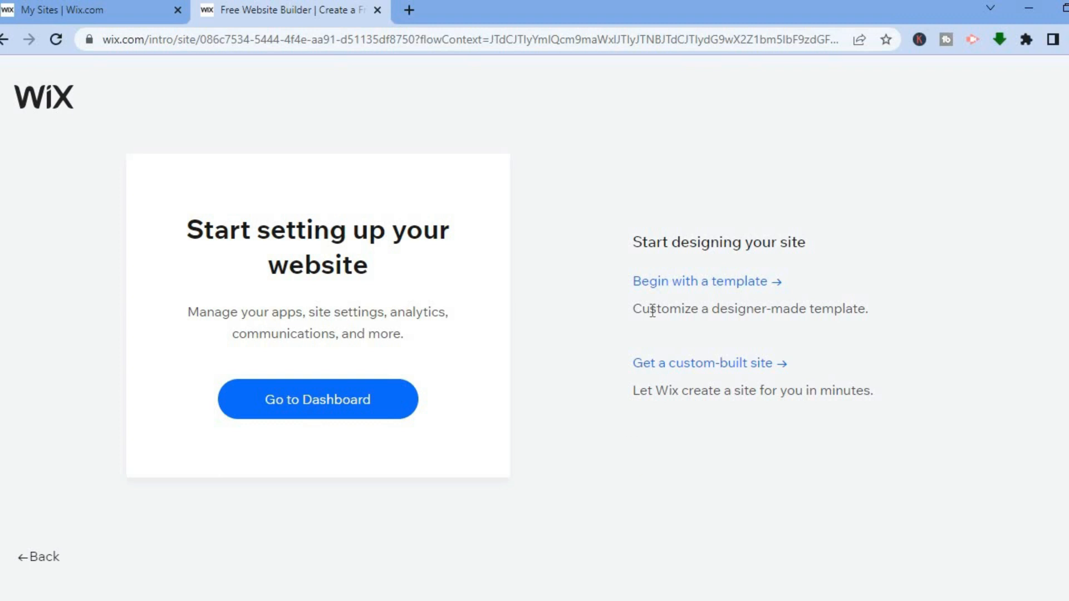
Step: Begin with a template and open the Fitness Trainer design headlined "It doesn't get easier. You get better." for editing
click(675, 288)
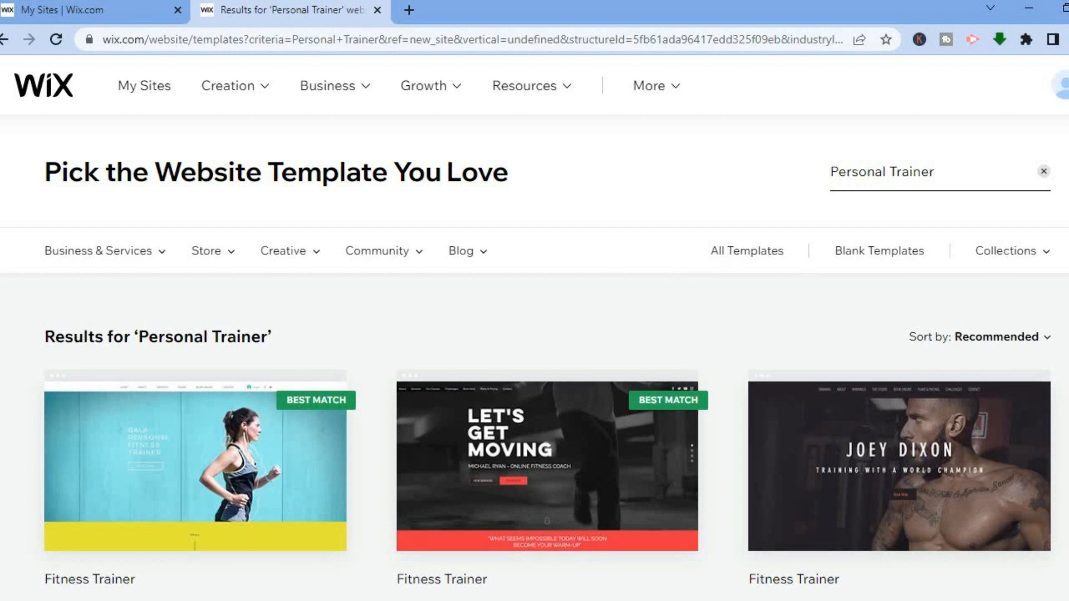
scroll(534, 323, down, 4)
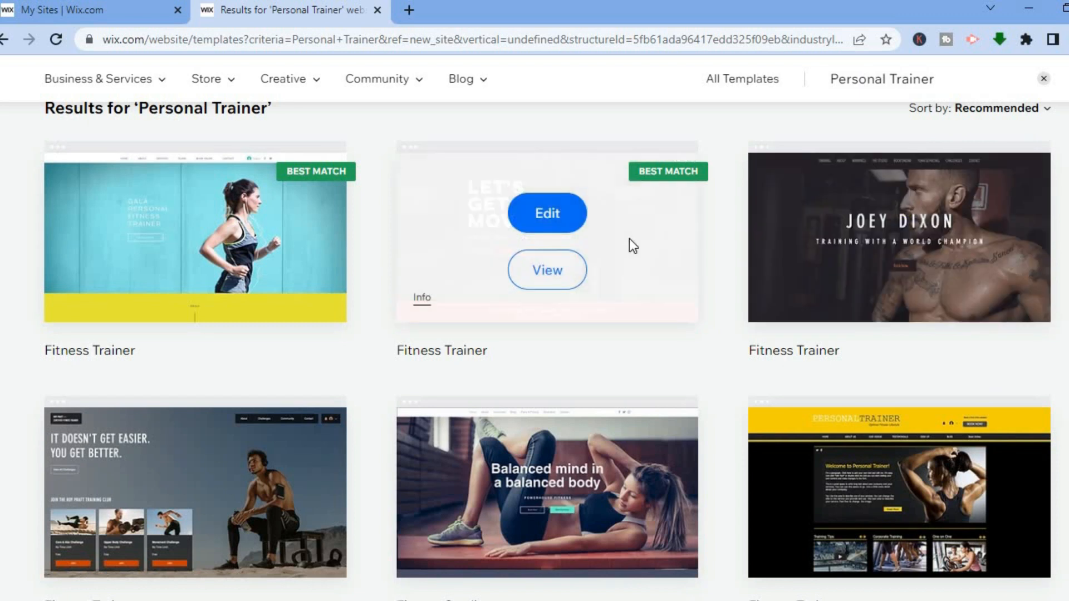
mouse_move(282, 226)
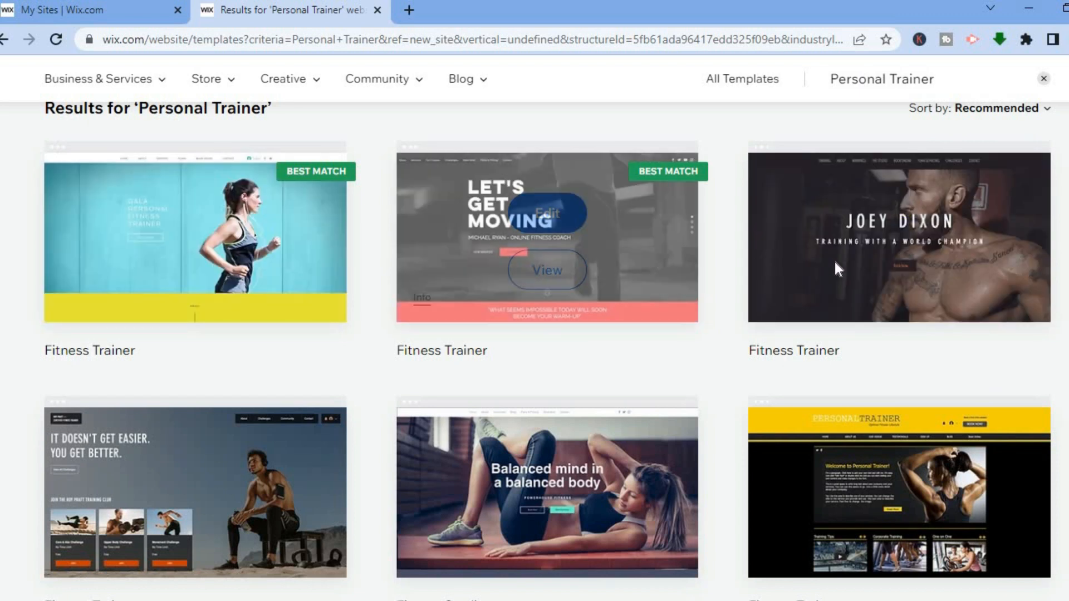
scroll(548, 351, down, 3)
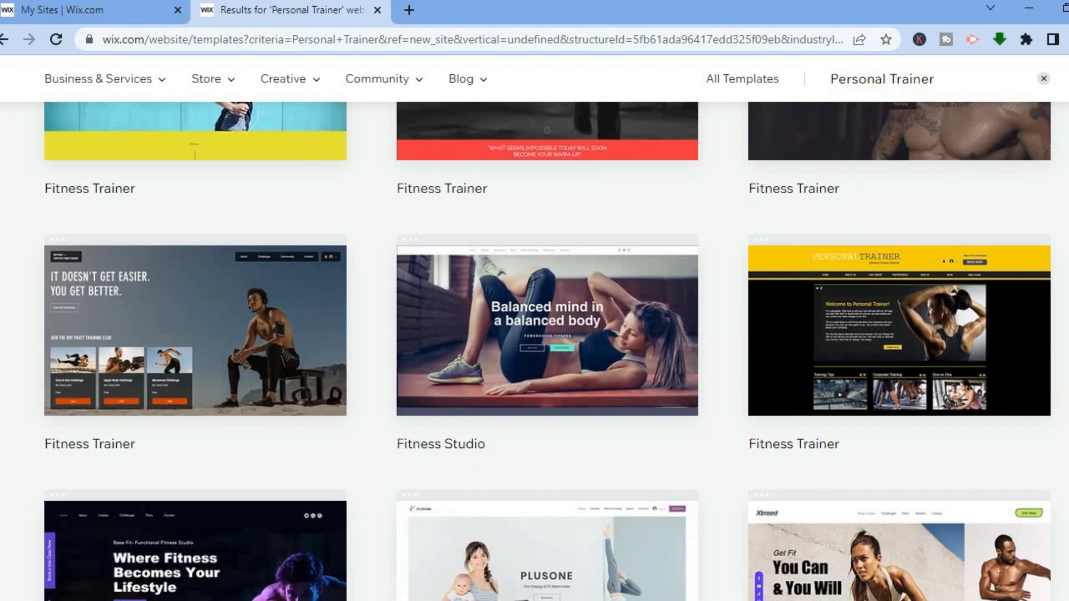
mouse_move(239, 336)
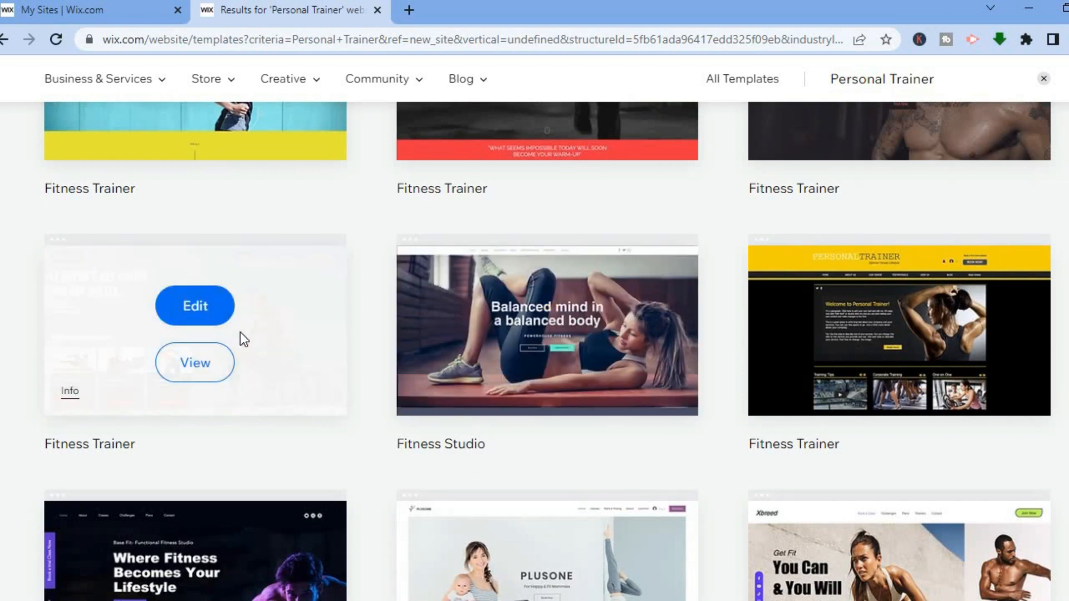
click(200, 311)
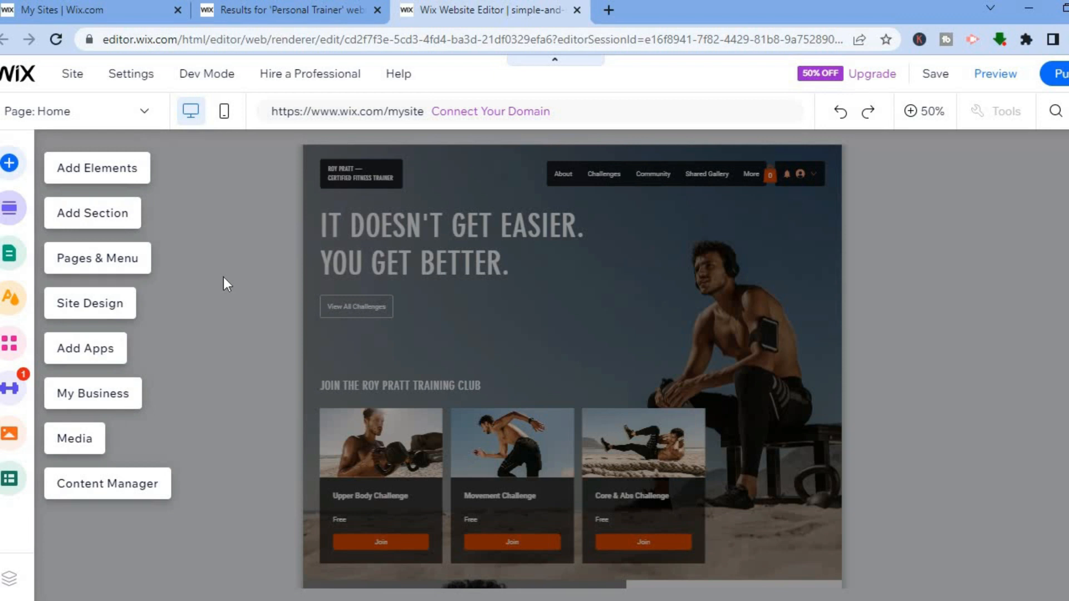
Step: Examine the elements available to add, covering Text, Image, Button, Contact & Forms with Request forms, Social, Payments and Content Manager
click(92, 168)
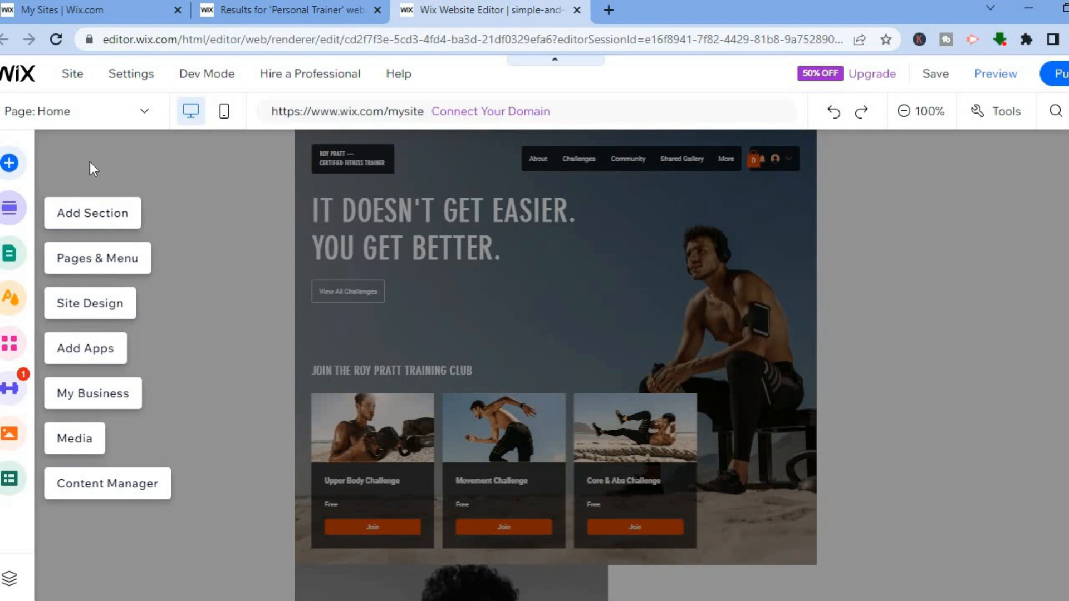
click(91, 163)
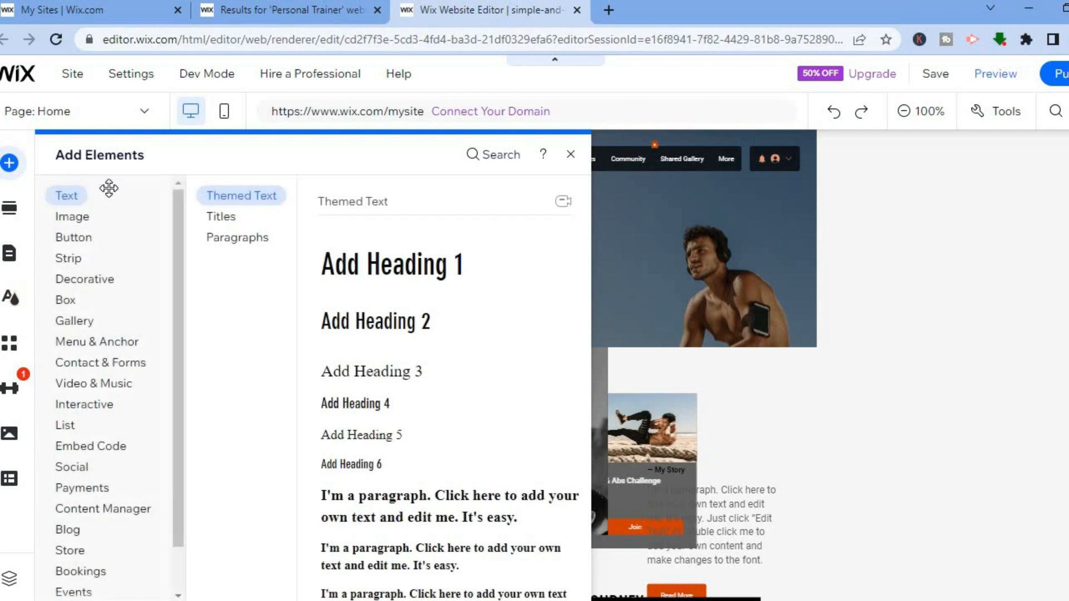
click(78, 217)
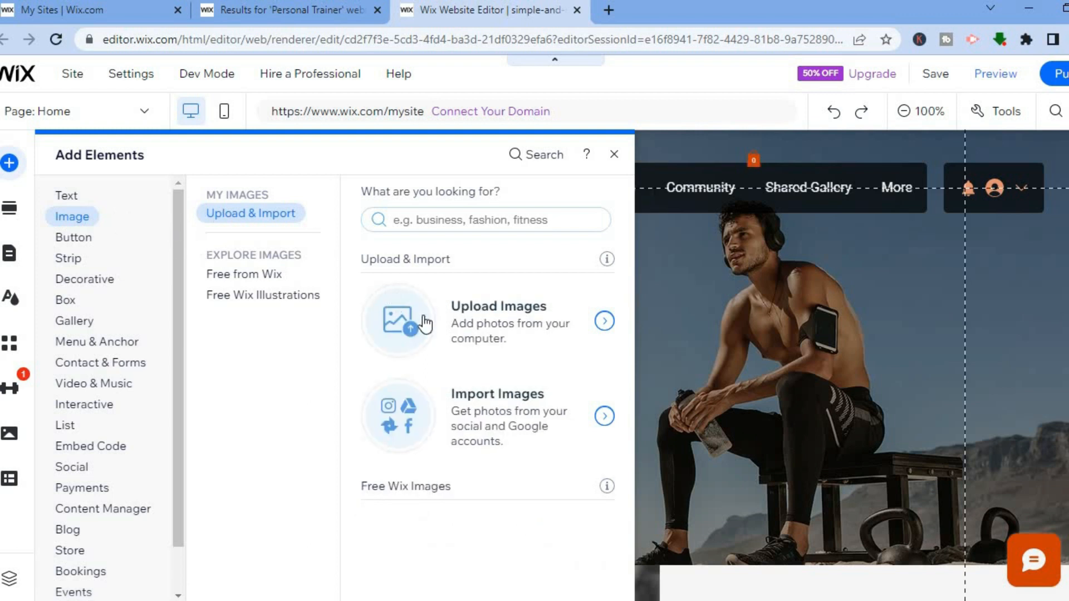
click(93, 243)
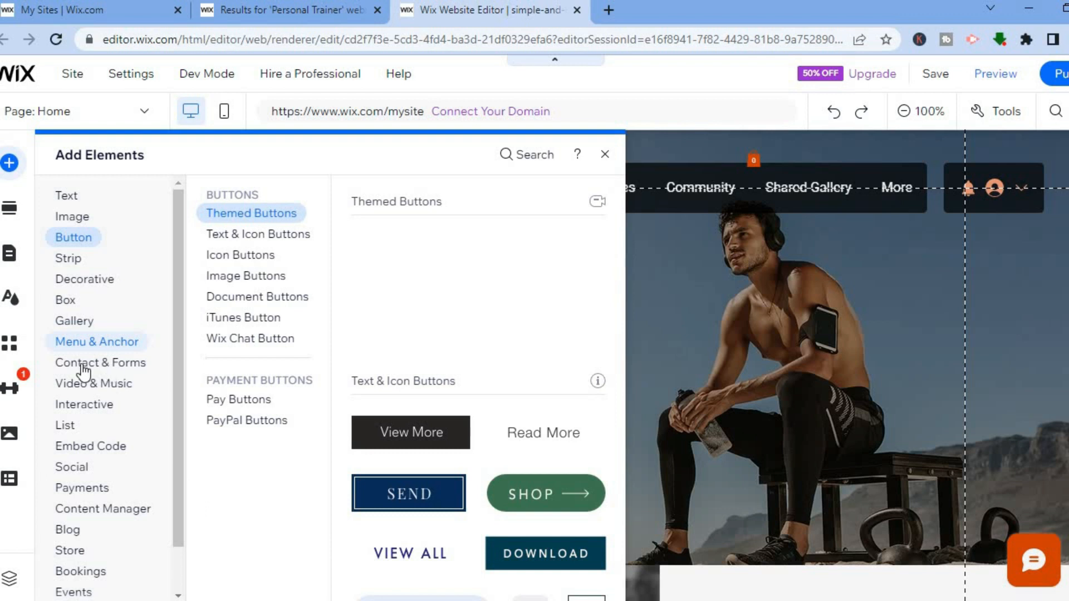
click(106, 365)
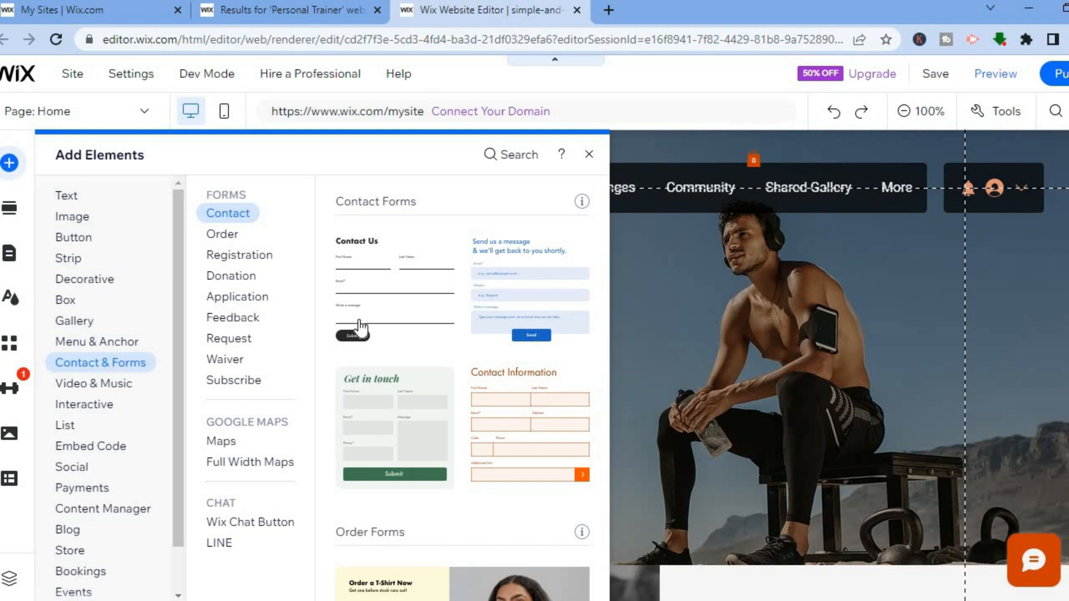
click(212, 347)
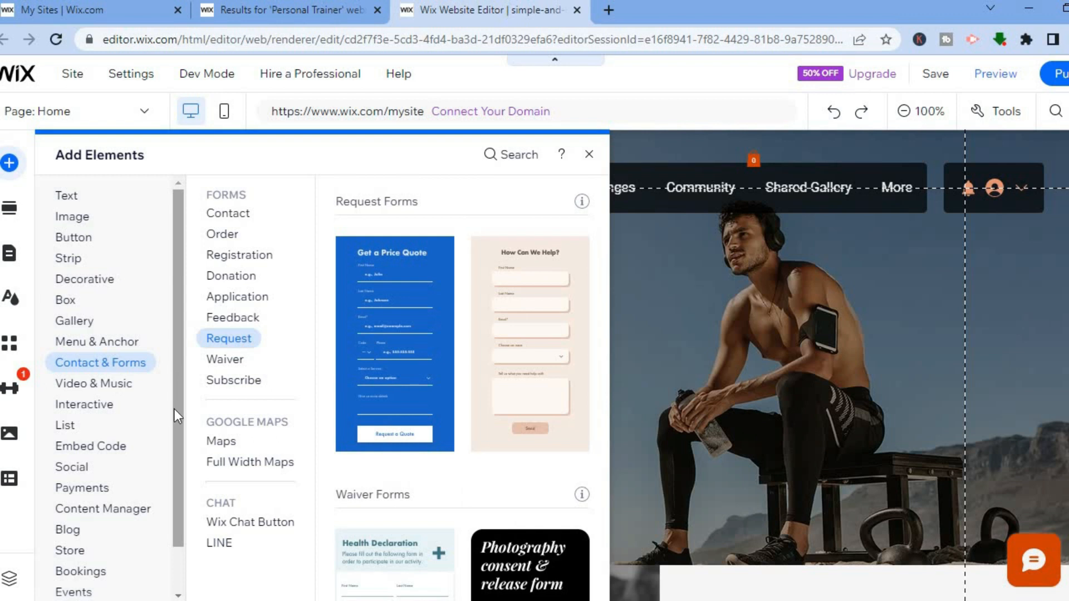
scroll(90, 423, down, 1)
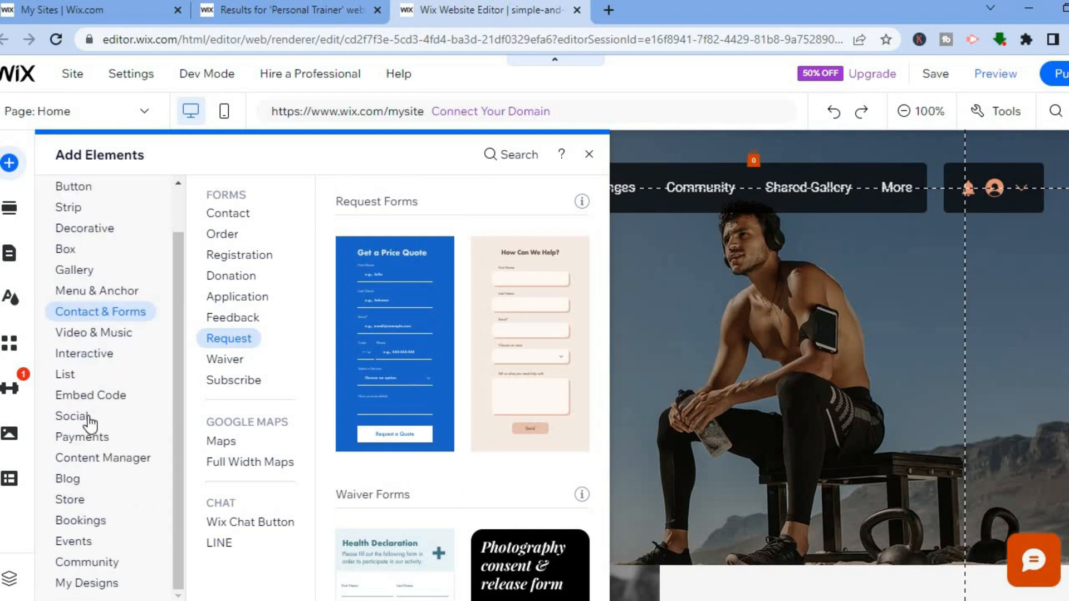
click(88, 419)
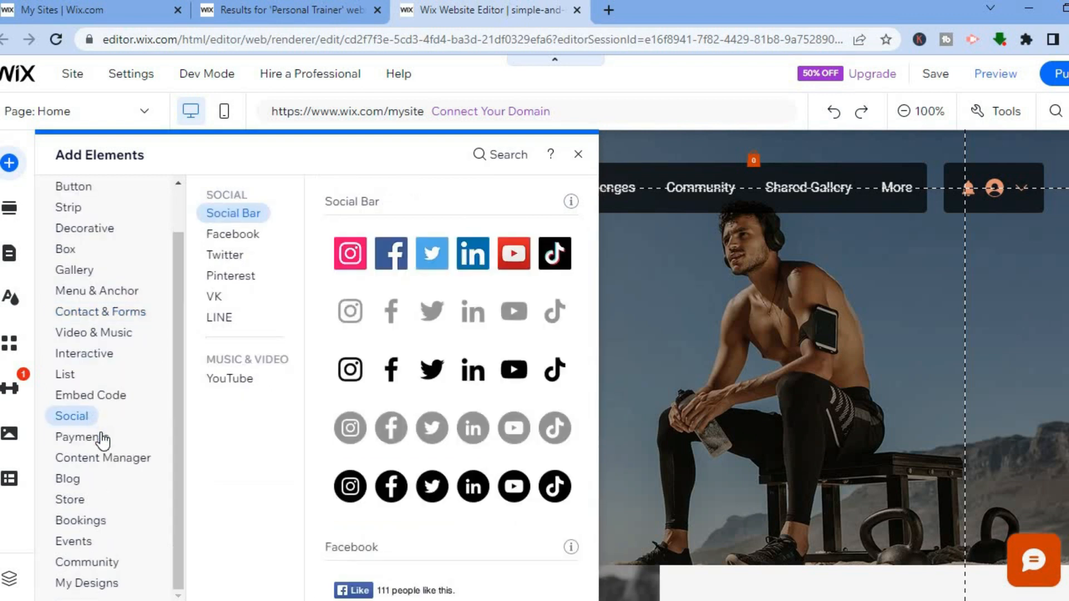
click(101, 441)
click(102, 457)
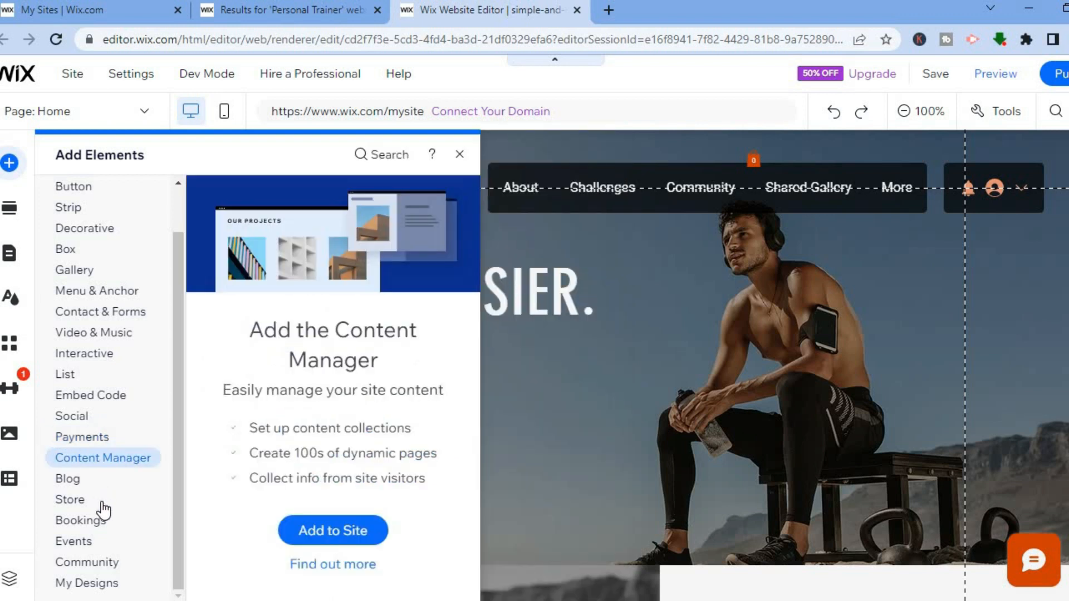
click(457, 155)
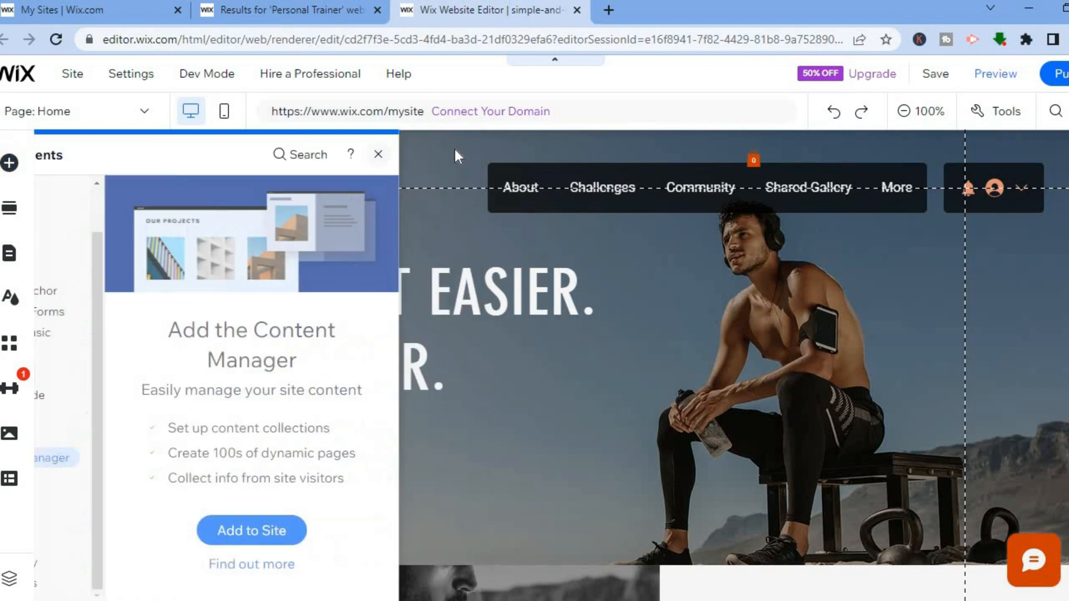
Step: Replace the trainer's name in the header paragraph above "CERTIFIED FITNESS TRAINER" with the new trainer's capitalized name
click(484, 275)
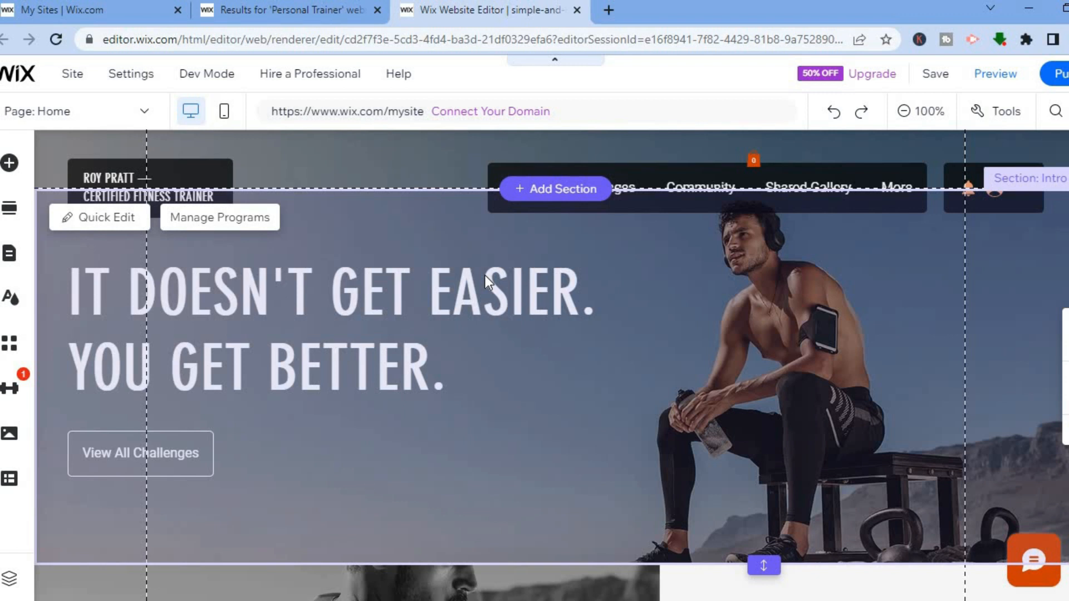
click(555, 167)
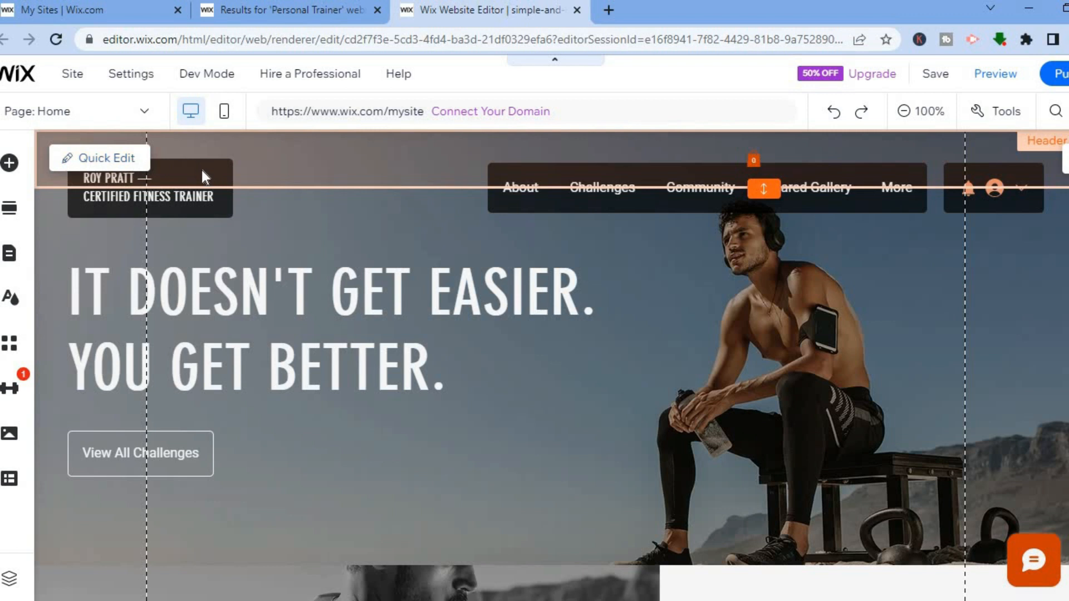
click(131, 159)
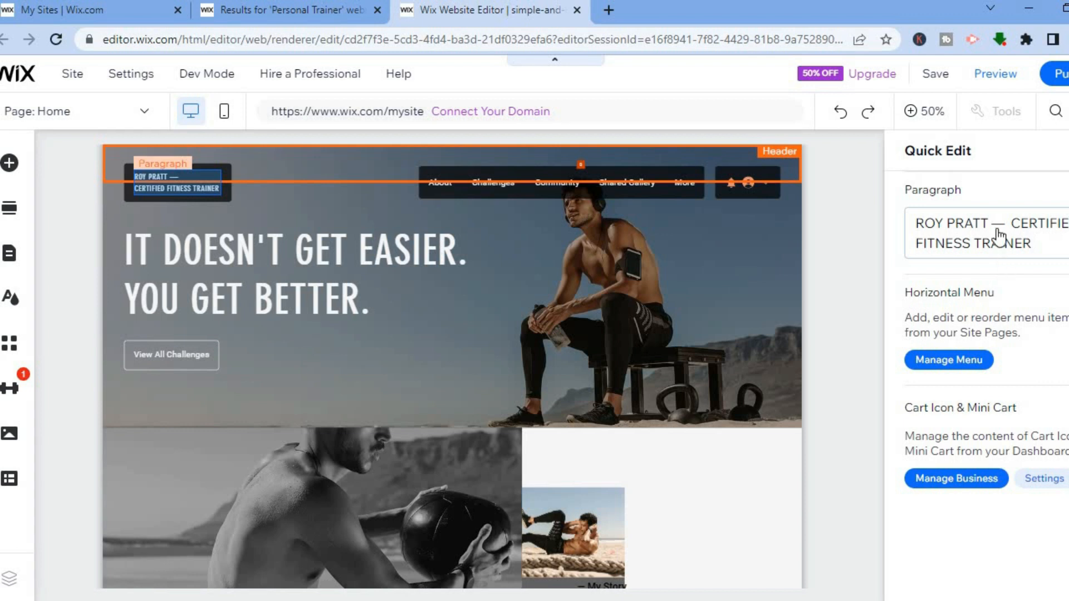
click(1026, 244)
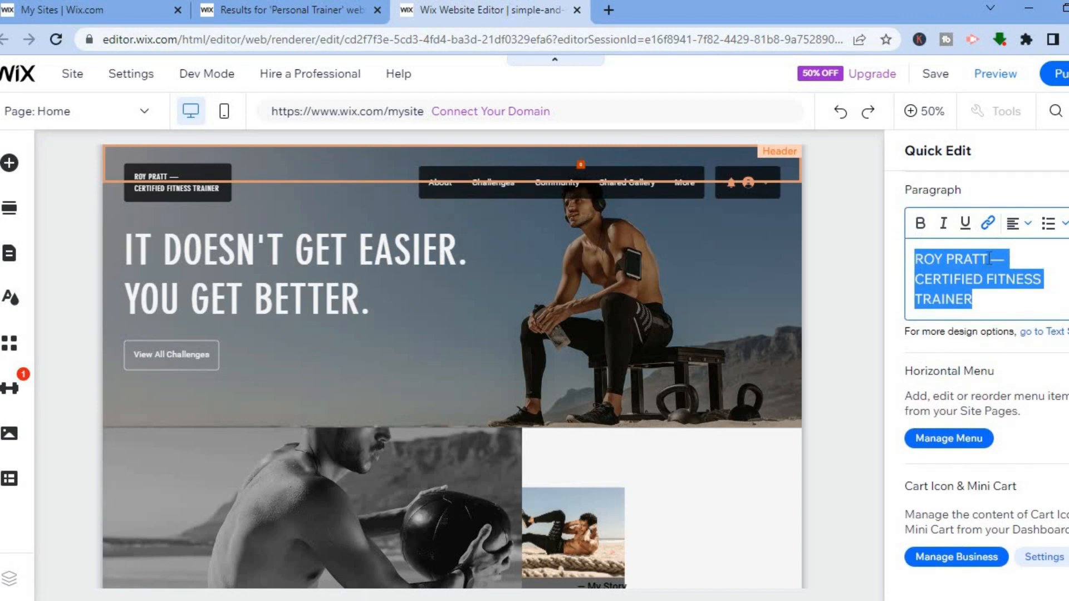
click(989, 259)
drag(947, 259, 913, 259)
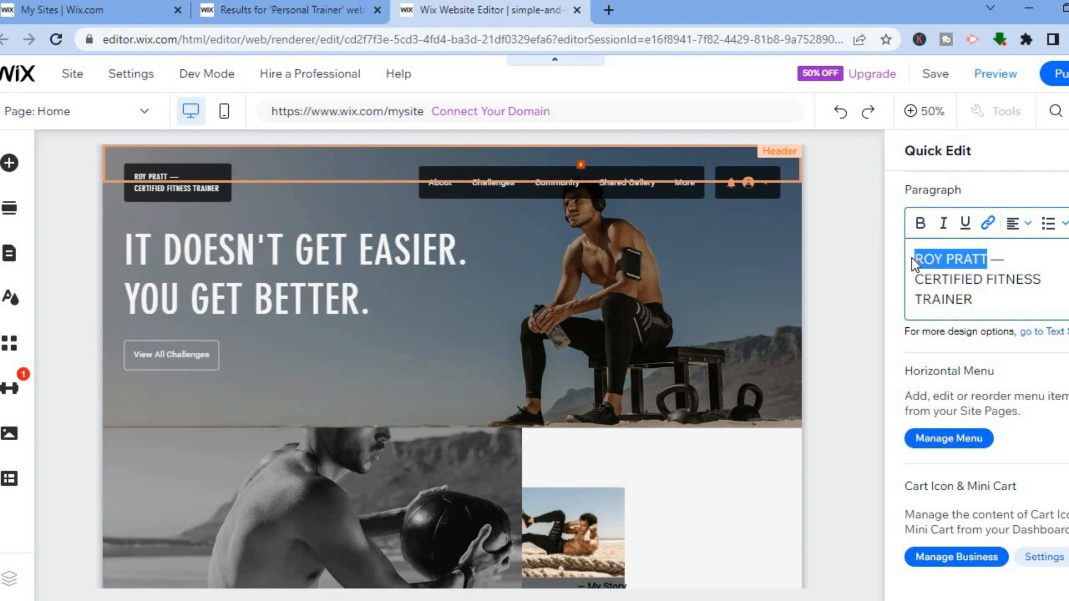
key(BackSpace)
text(ia)
text(hson)
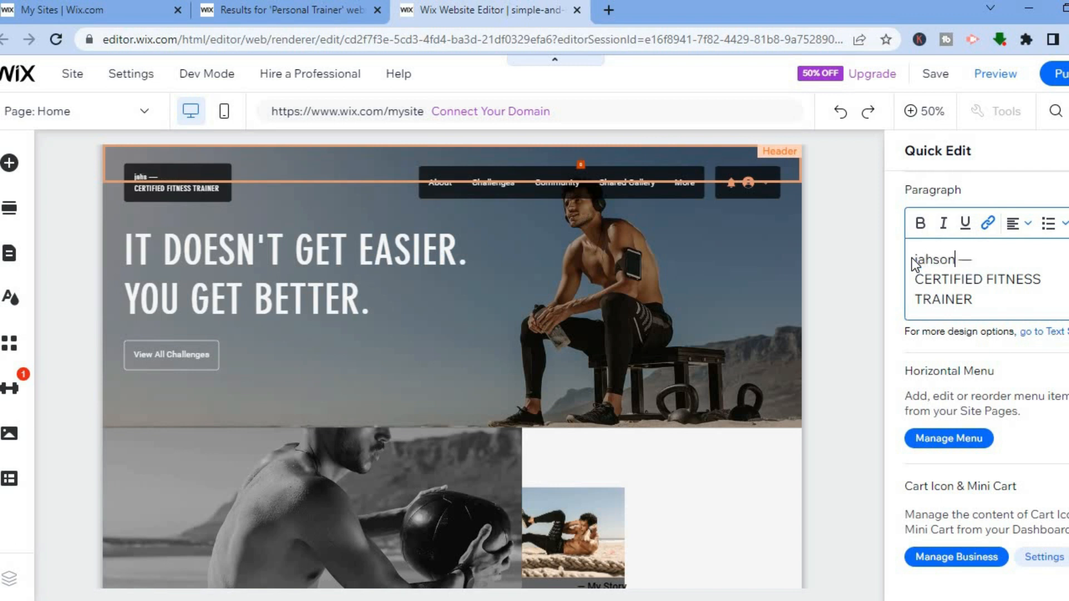
drag(911, 259, 915, 259)
text(J)
click(676, 267)
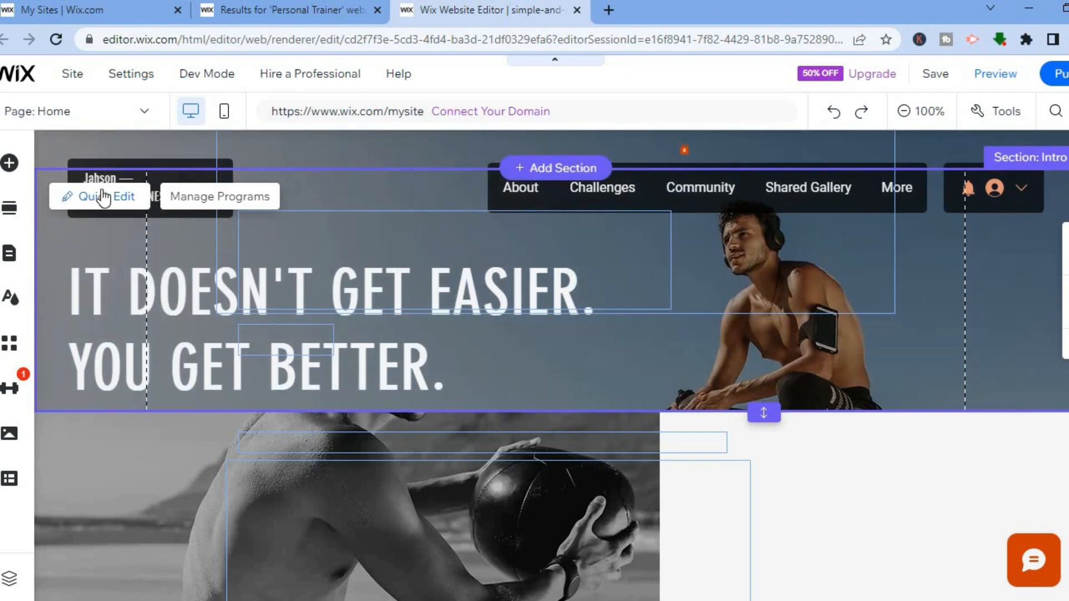
Step: Examine the editable content of the Intro section, including its backgrounds, titles, button and program list
click(101, 195)
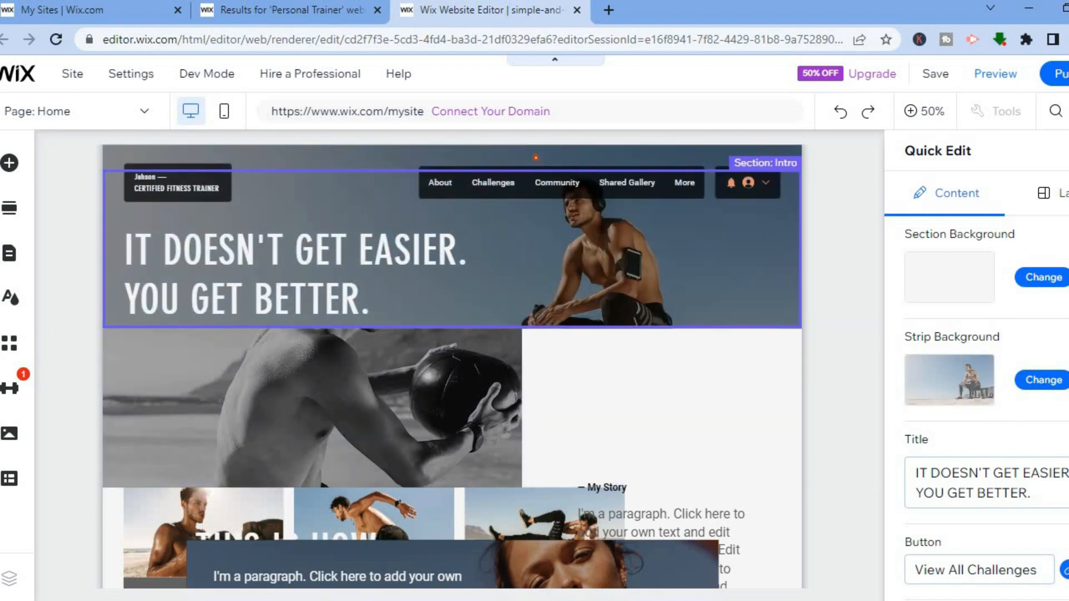
scroll(975, 407, down, 4)
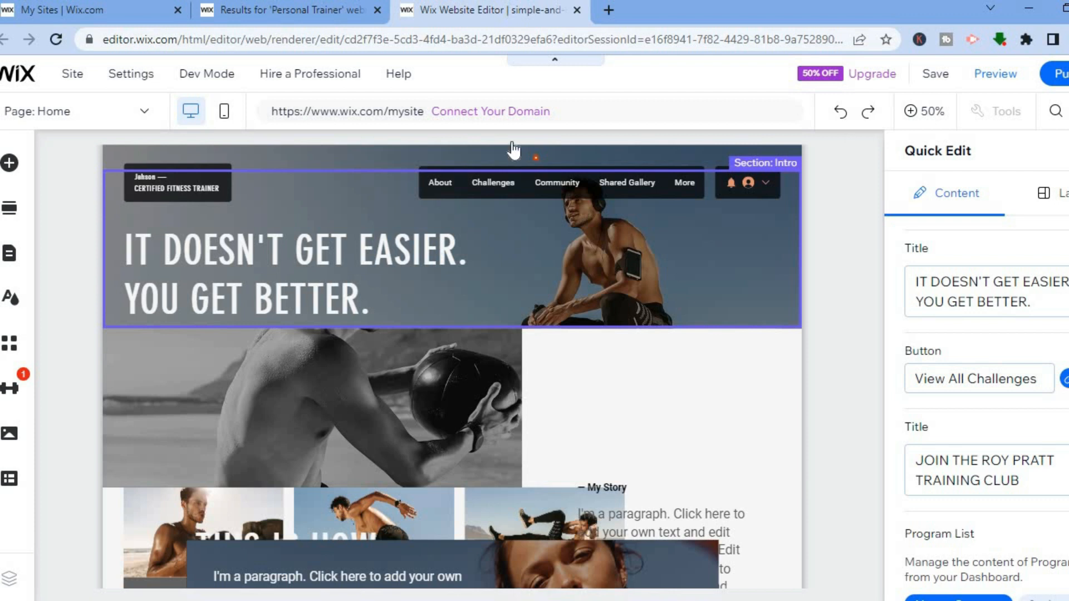
click(482, 151)
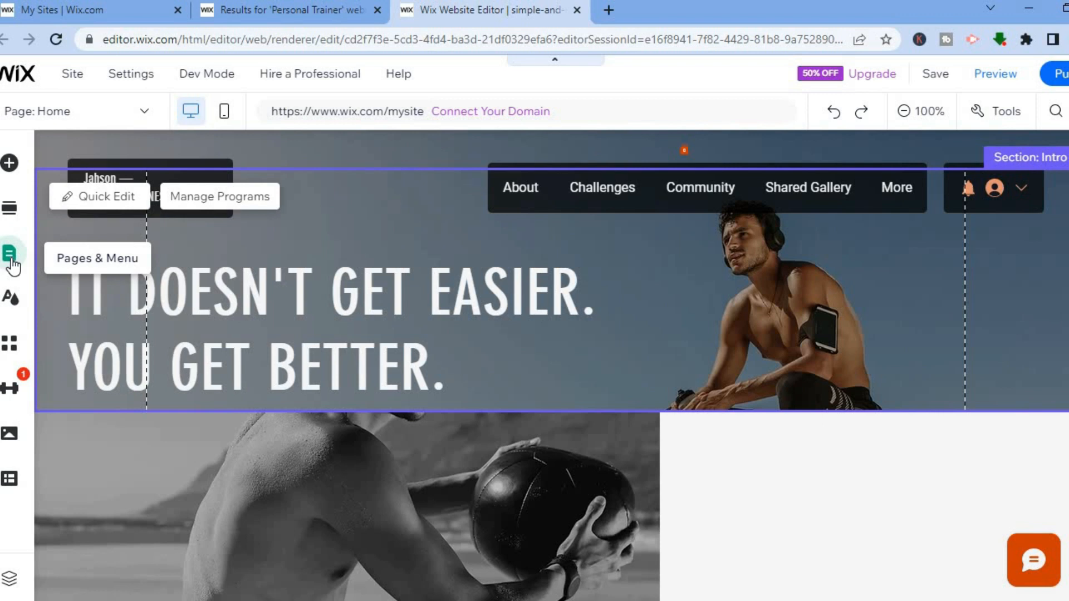
Step: Look through the site's Bookings Pages and open the Book Online page from the Site Menu pages
click(10, 255)
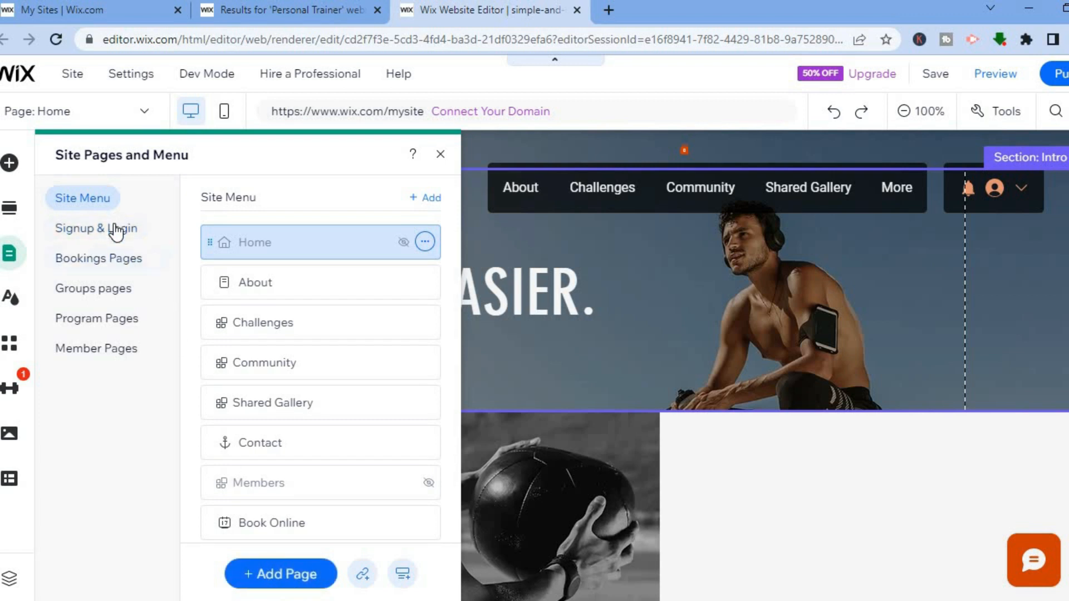
click(106, 260)
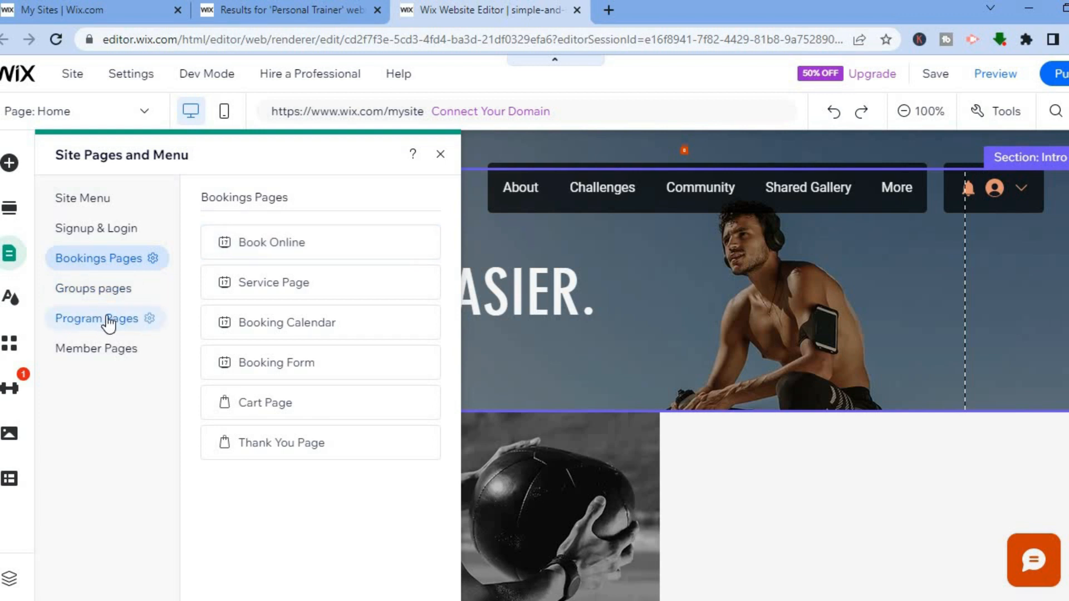
click(93, 199)
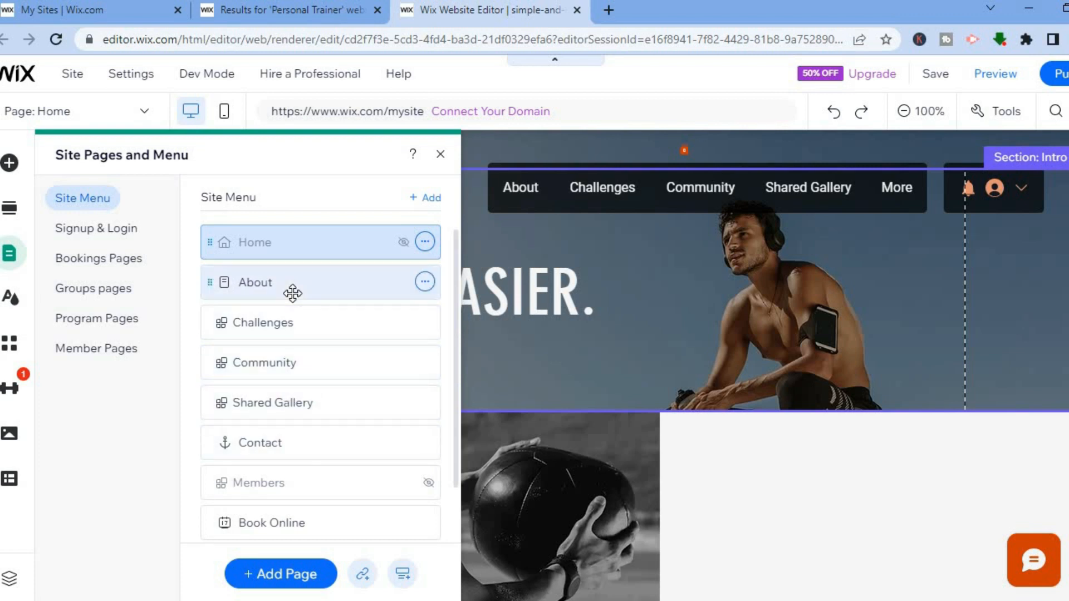
click(281, 527)
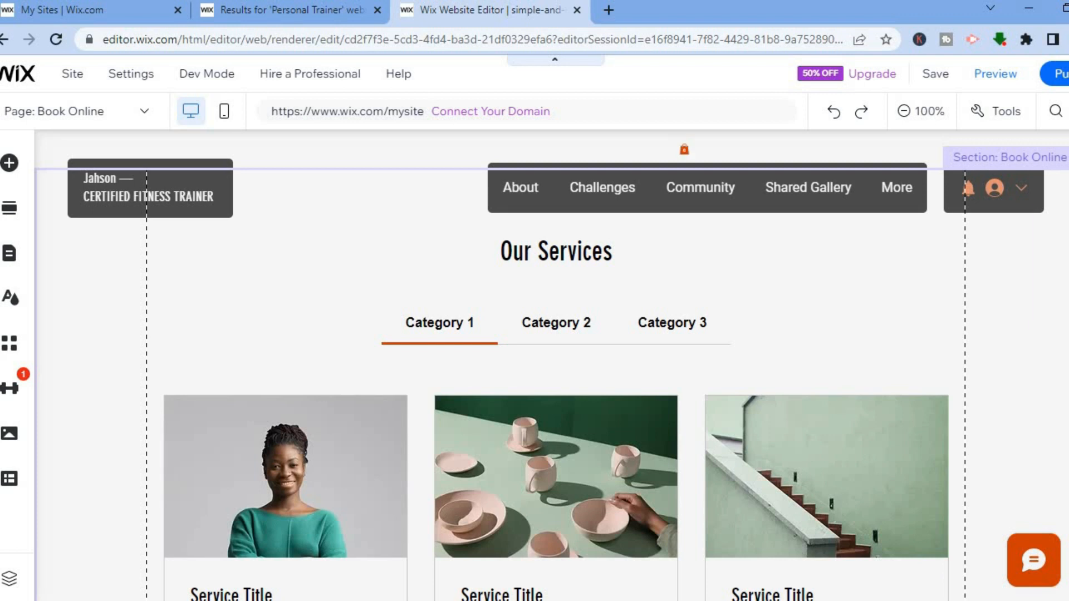
Step: Review the service cards on the Book Online page and open the management of its services
scroll(551, 366, down, 5)
scroll(552, 366, up, 2)
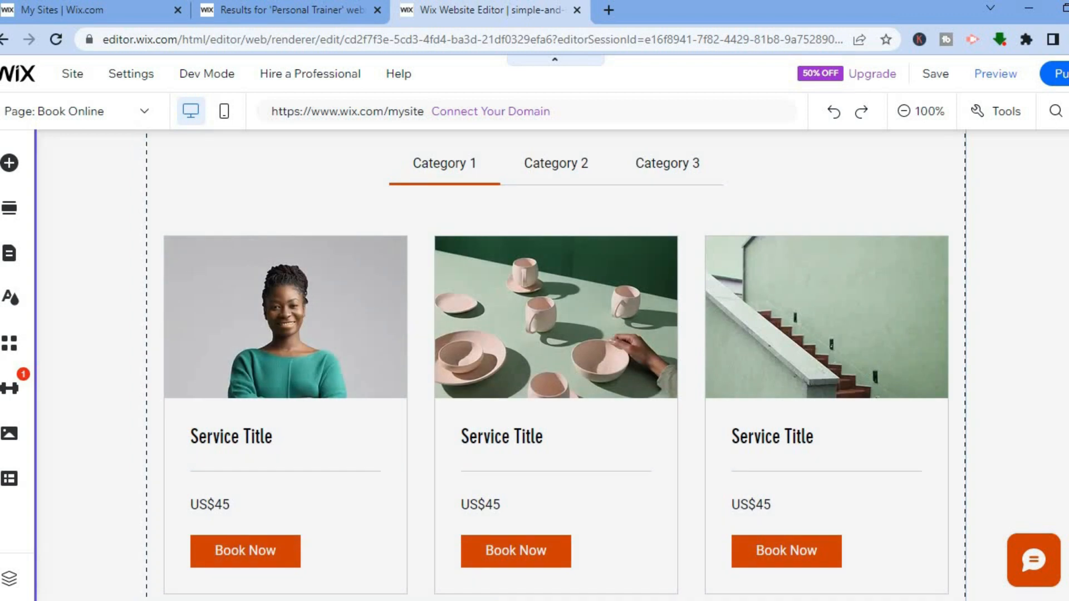
scroll(555, 362, down, 4)
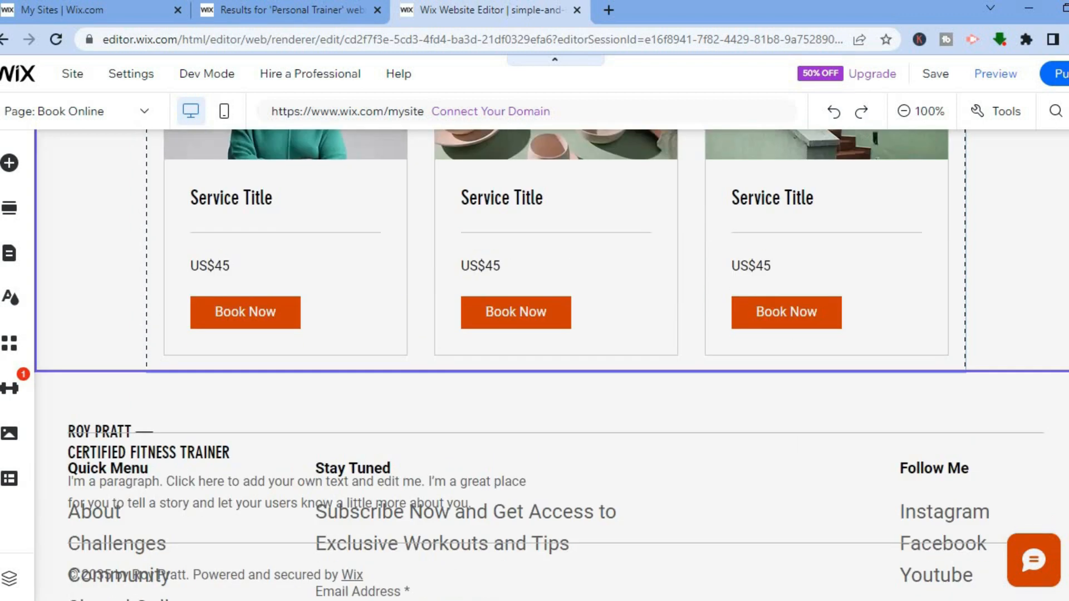
scroll(472, 390, up, 3)
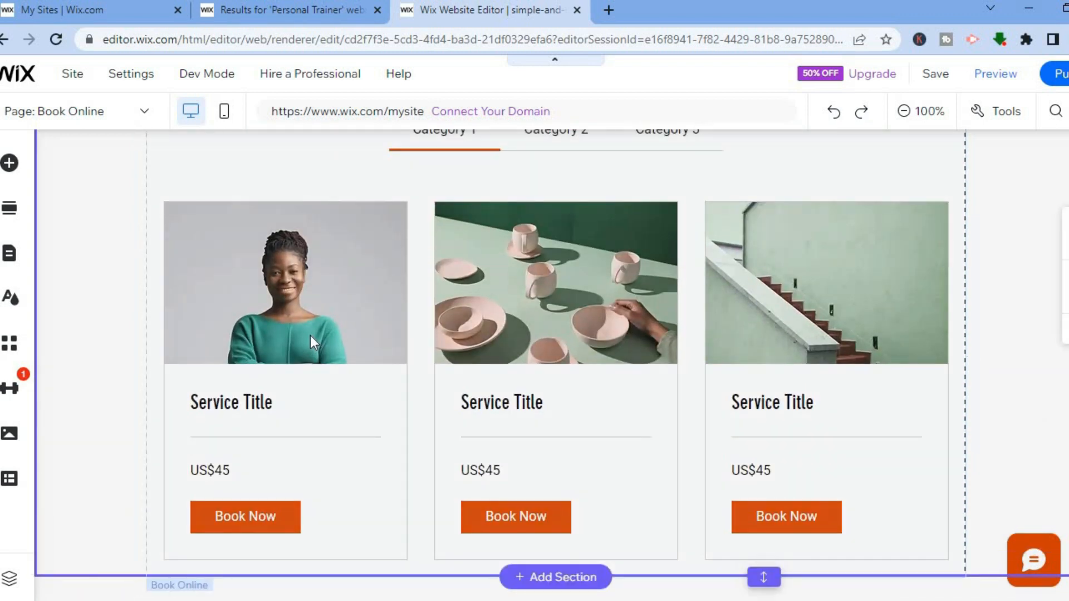
click(310, 335)
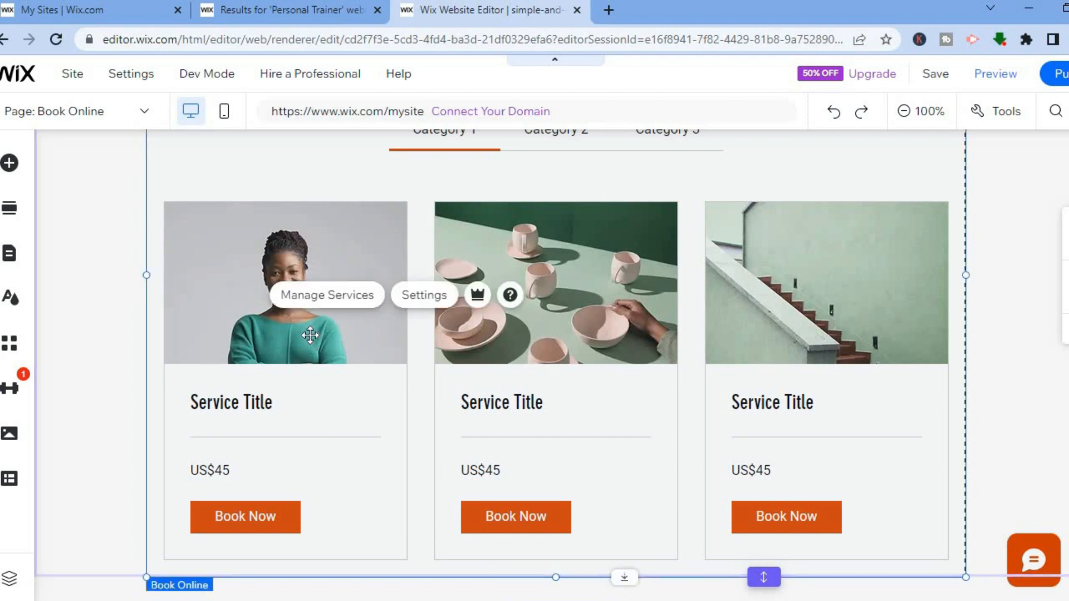
click(341, 296)
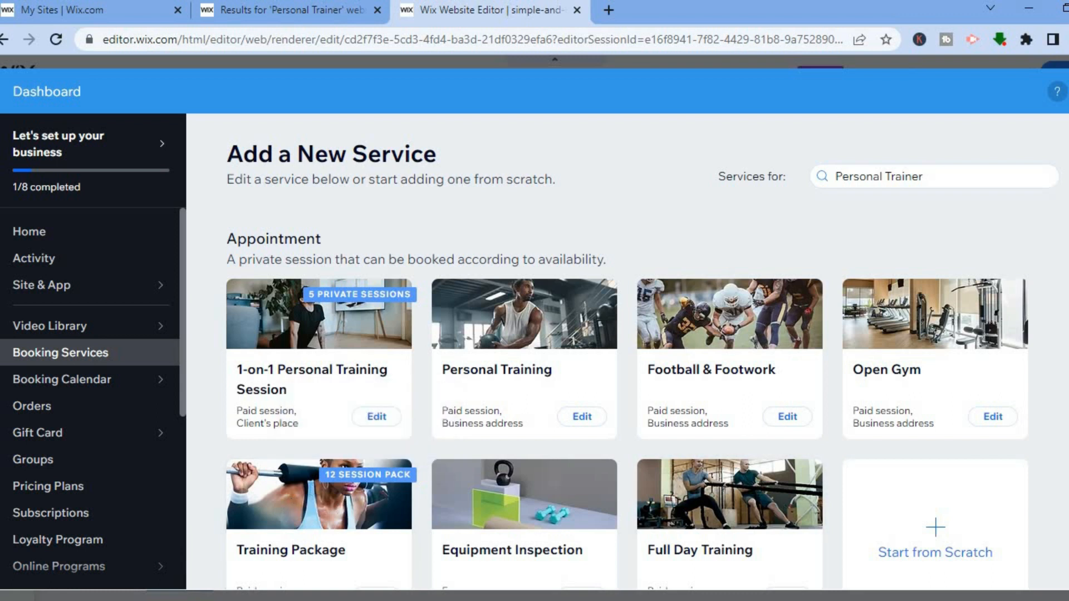
Step: Examine the Personal Trainer service templates on offer, covering the Appointment and Class types
scroll(640, 351, down, 4)
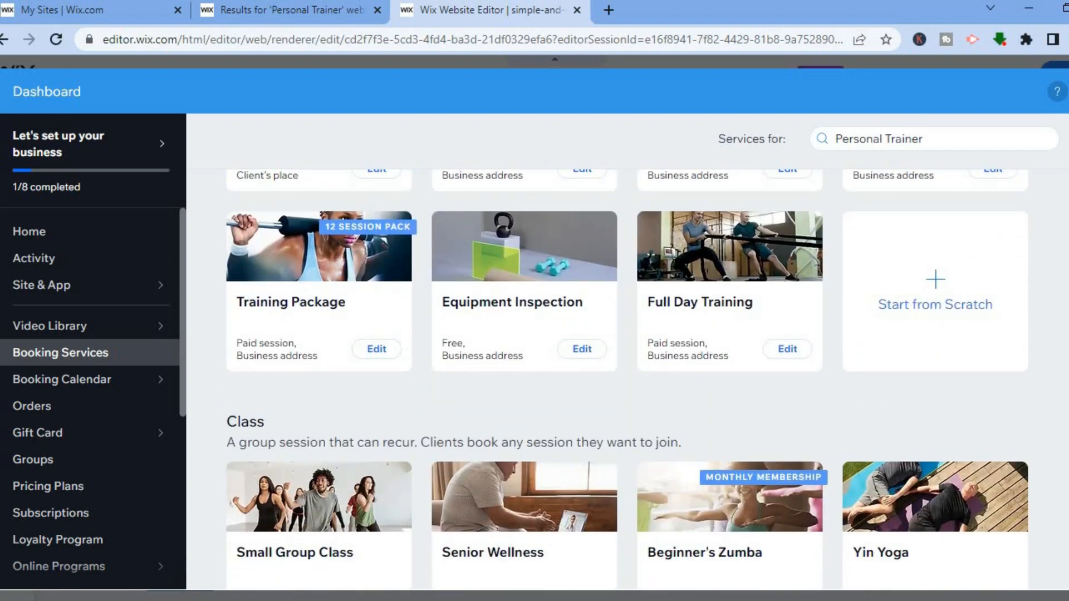
scroll(640, 351, up, 4)
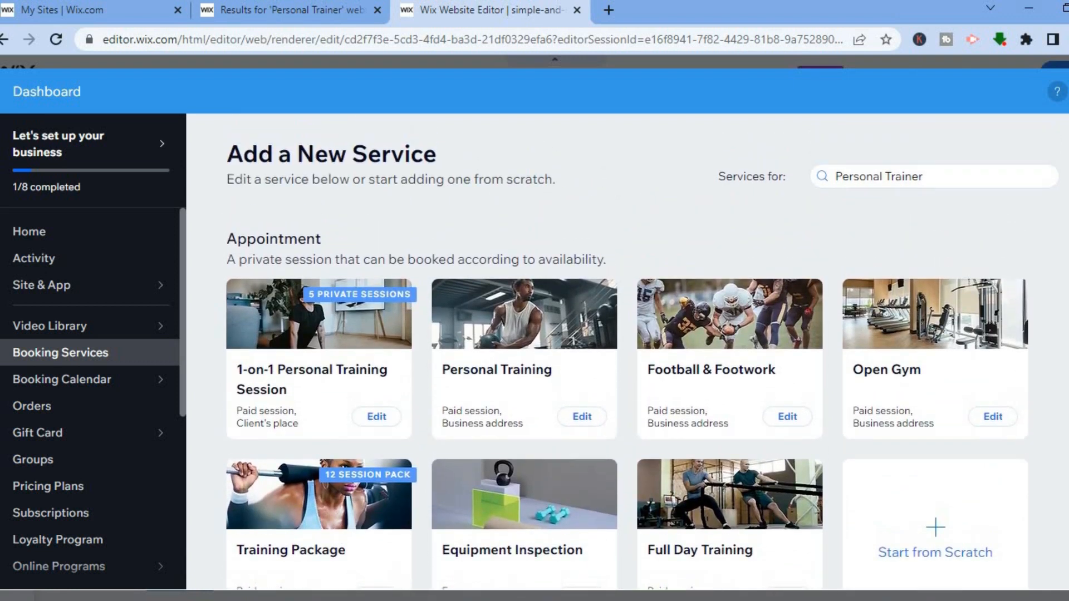
scroll(640, 351, down, 4)
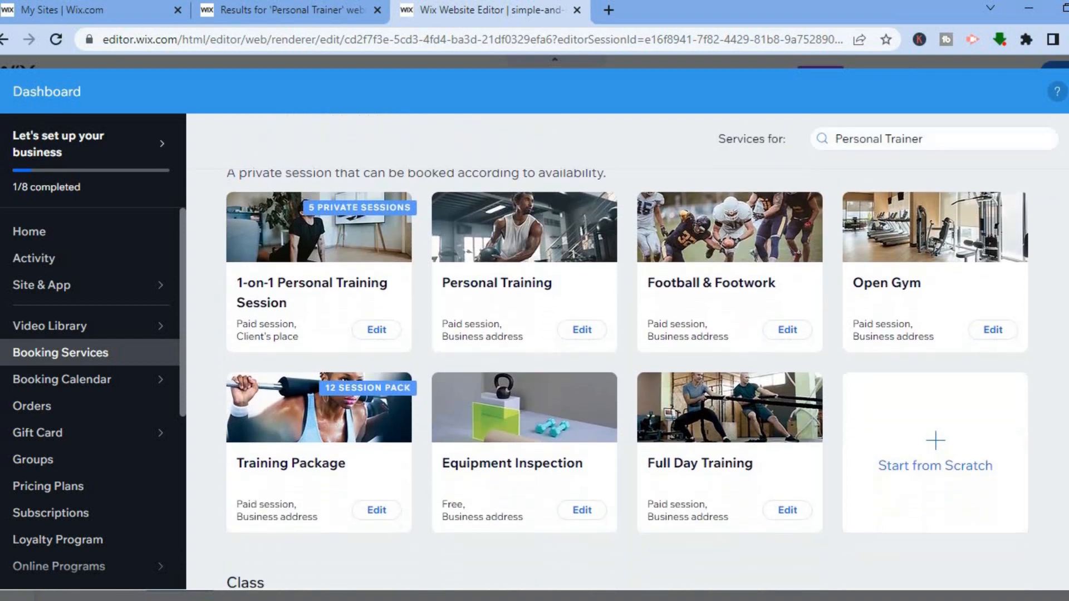
scroll(641, 351, down, 5)
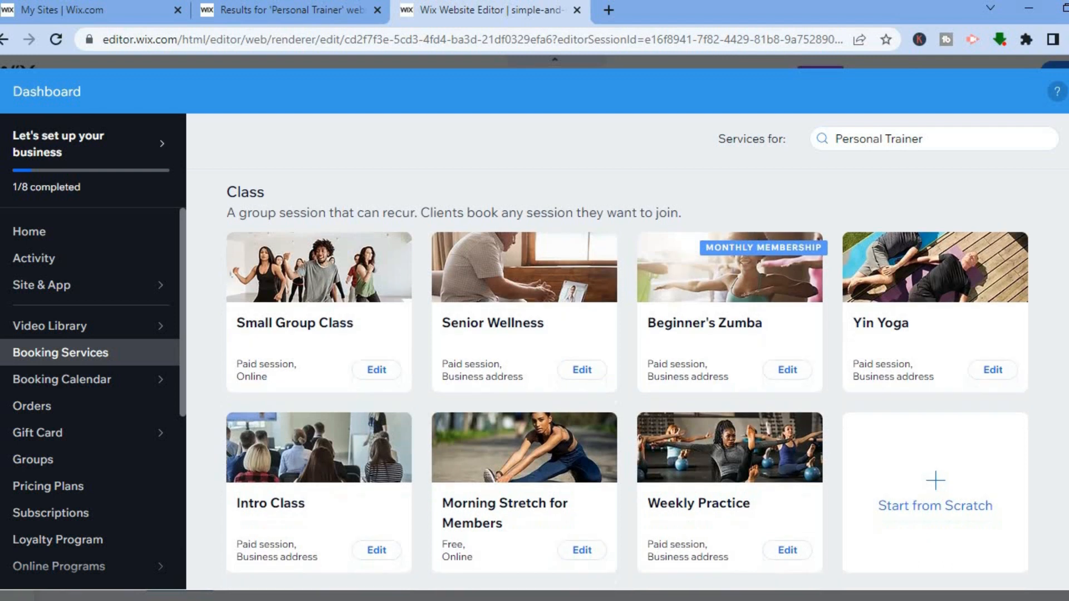
scroll(641, 351, down, 4)
scroll(641, 351, up, 10)
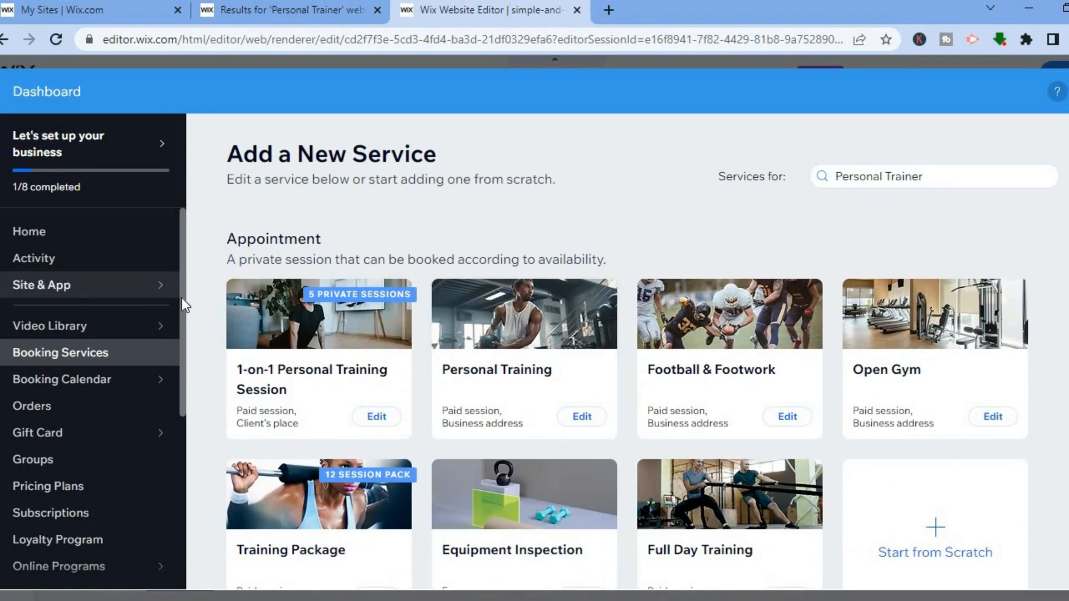
Step: Examine the dashboard's business sections from Booking Services and Pricing Plans down to Settings, and return to the Book Online page
scroll(181, 305, down, 3)
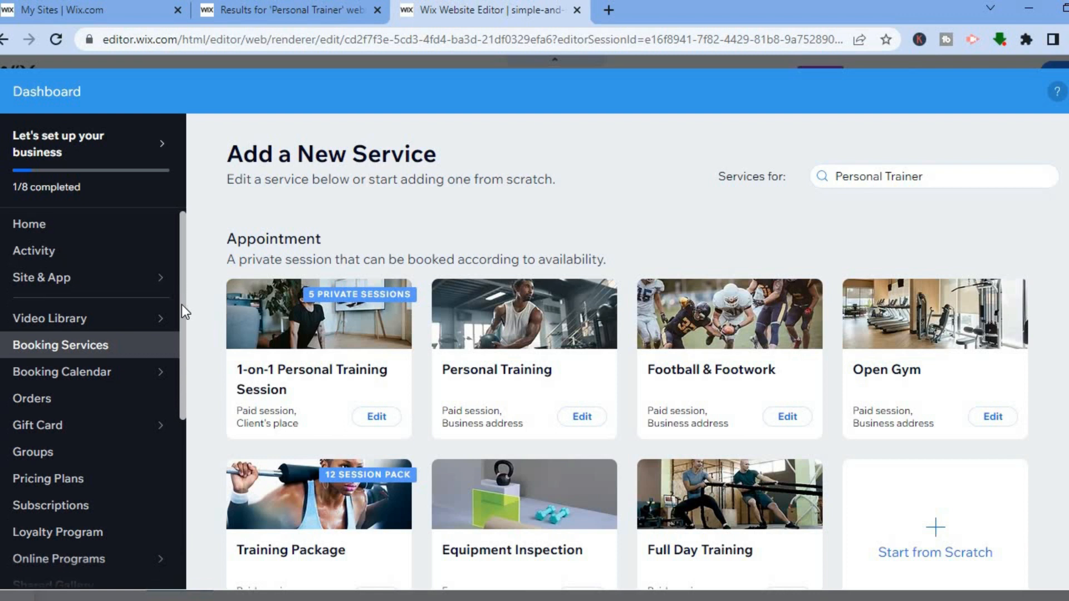
scroll(179, 339, up, 3)
scroll(179, 350, down, 2)
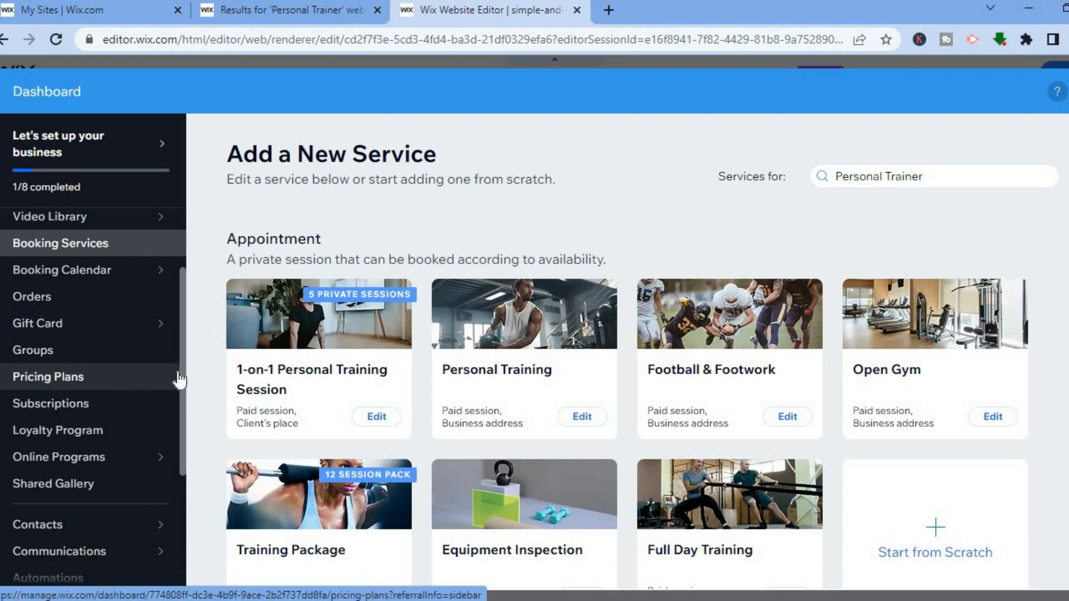
scroll(179, 412, down, 1)
scroll(174, 462, down, 3)
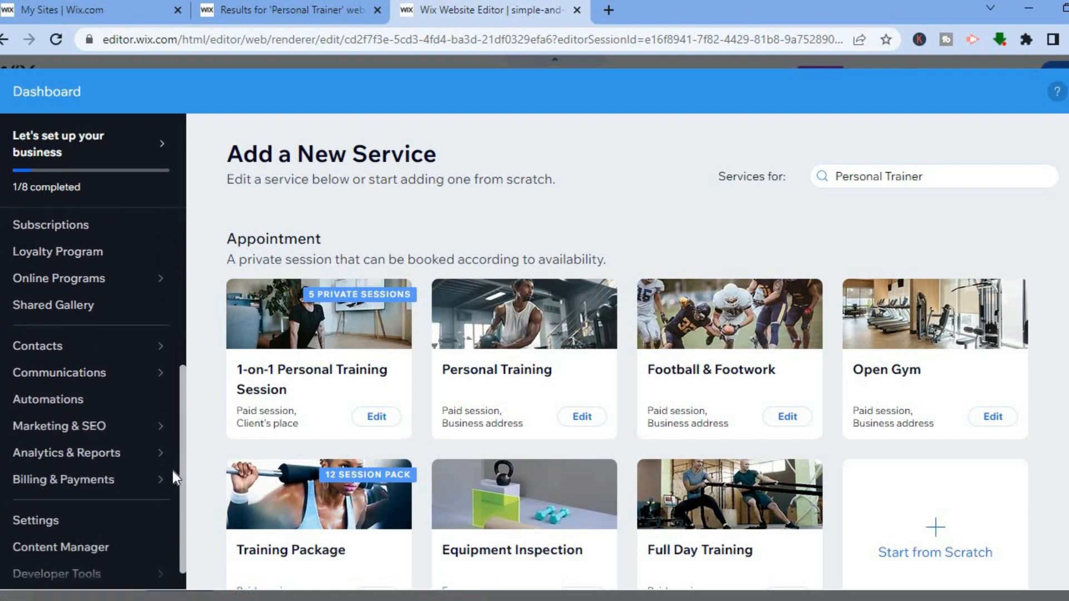
scroll(168, 280, up, 5)
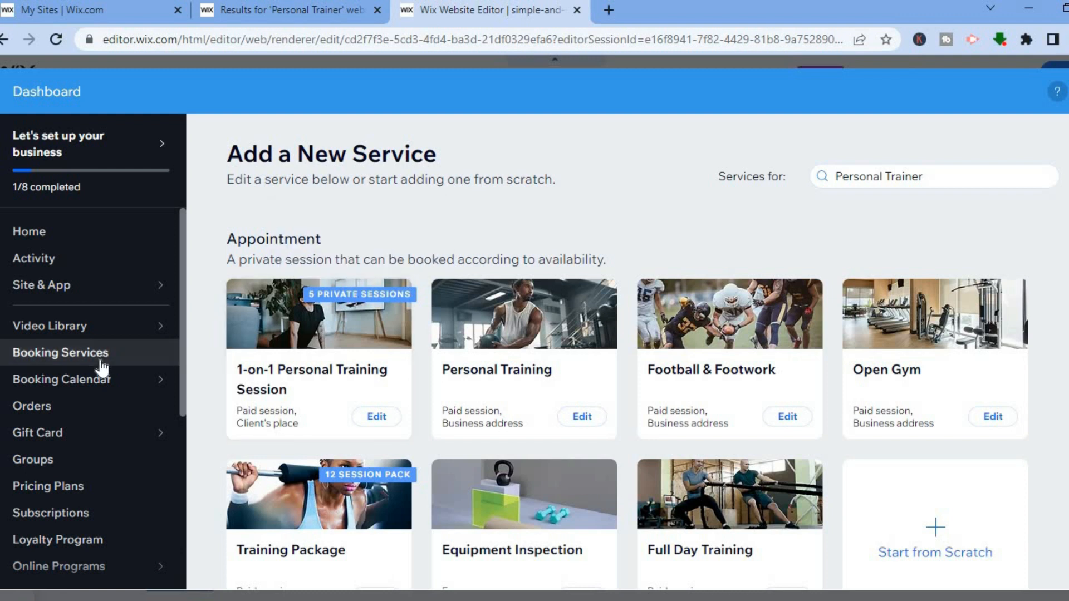
mouse_move(112, 384)
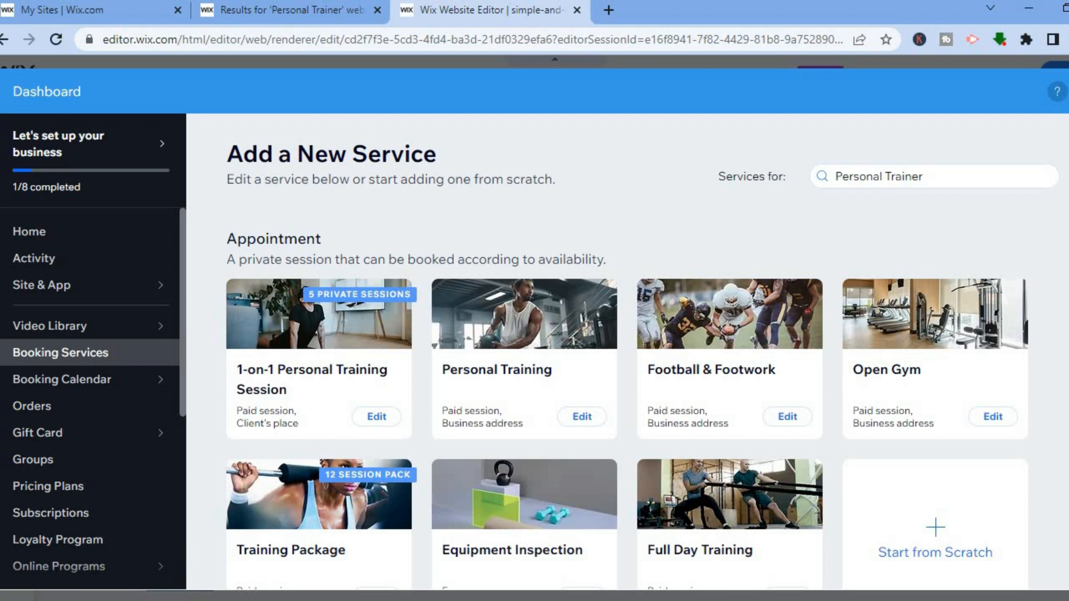
click(1068, 92)
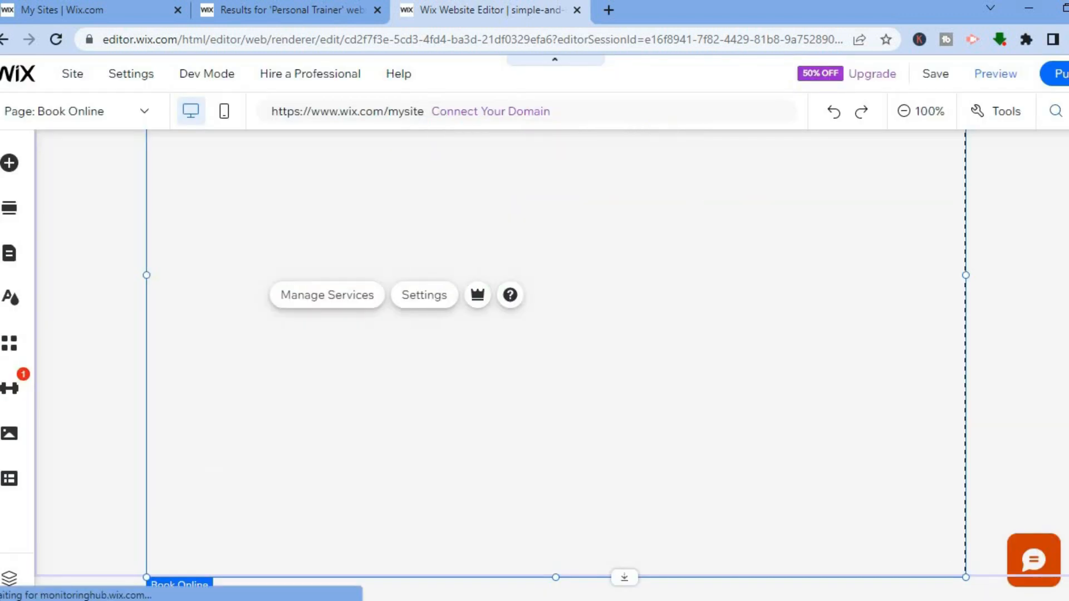